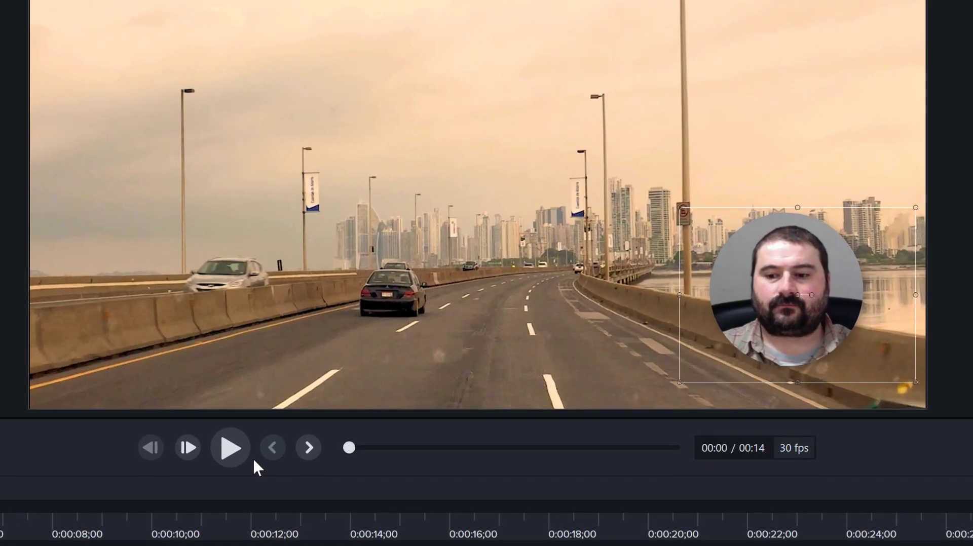
# - Play the finished circular talking-head composite over the driving footage, then pause it
pyautogui.click(377, 353)
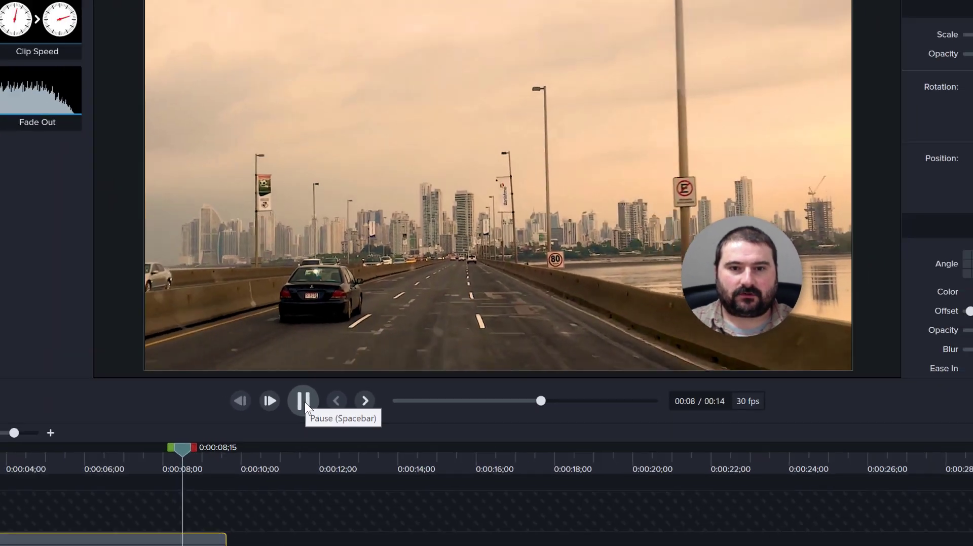
pyautogui.click(303, 401)
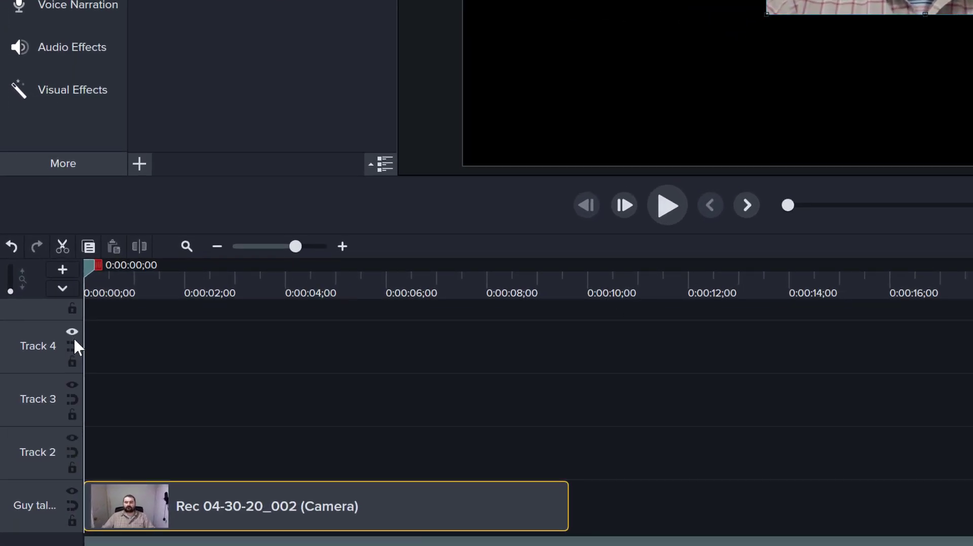
pyautogui.click(73, 346)
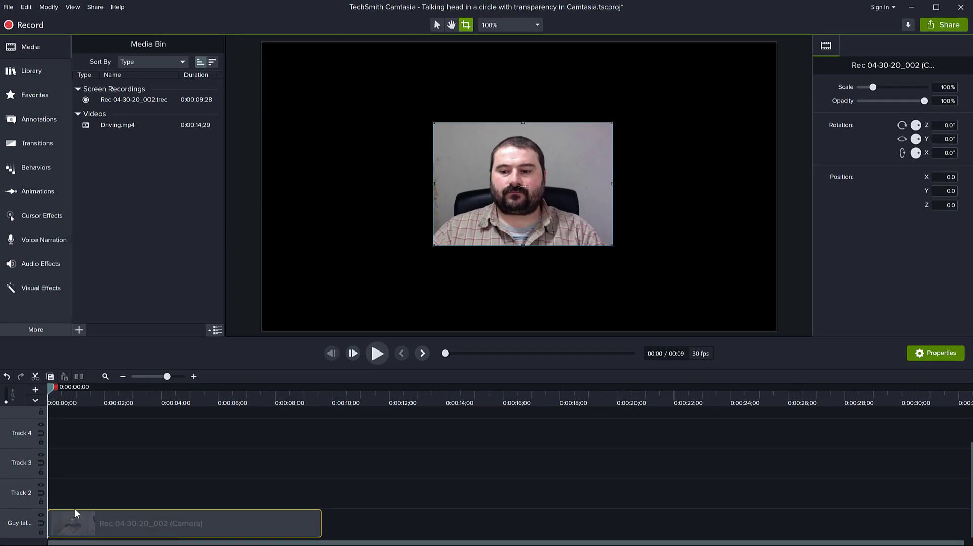
pyautogui.moveTo(54, 388); pyautogui.dragTo(172, 436)
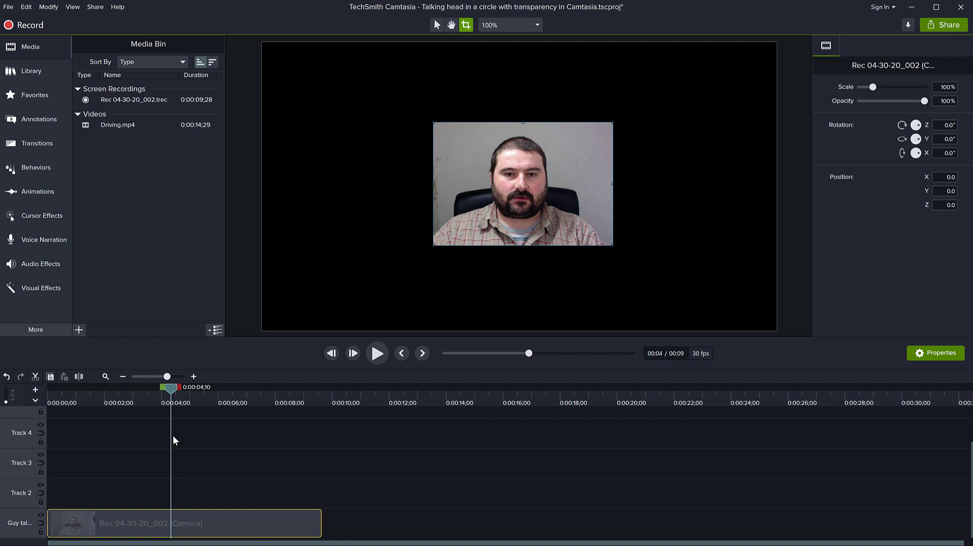
pyautogui.moveTo(172, 435); pyautogui.dragTo(218, 445)
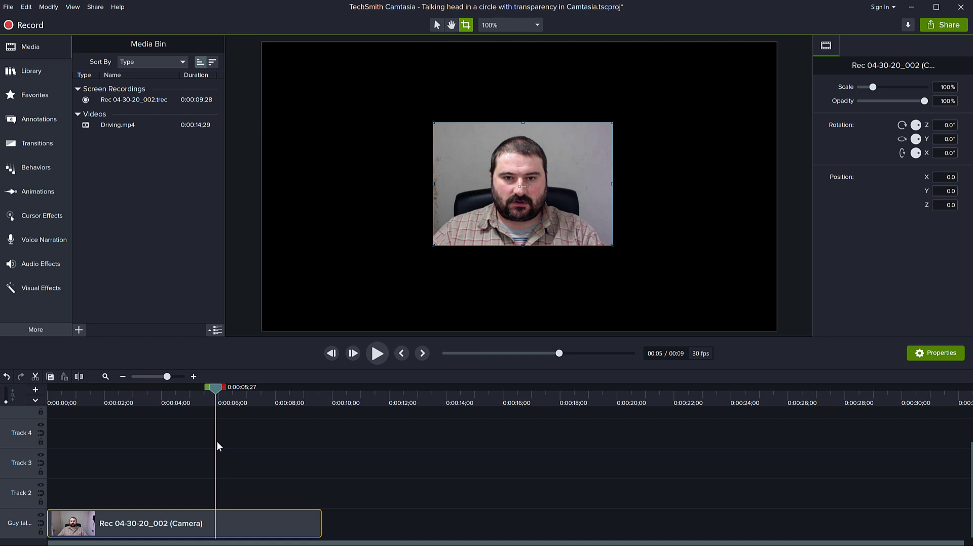
pyautogui.moveTo(217, 442); pyautogui.dragTo(129, 444)
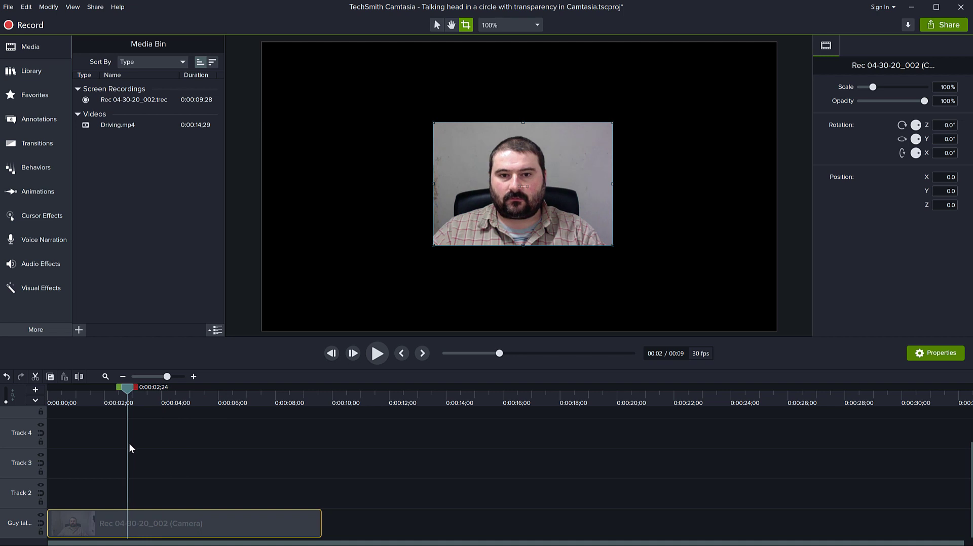
pyautogui.moveTo(129, 443); pyautogui.dragTo(26, 454)
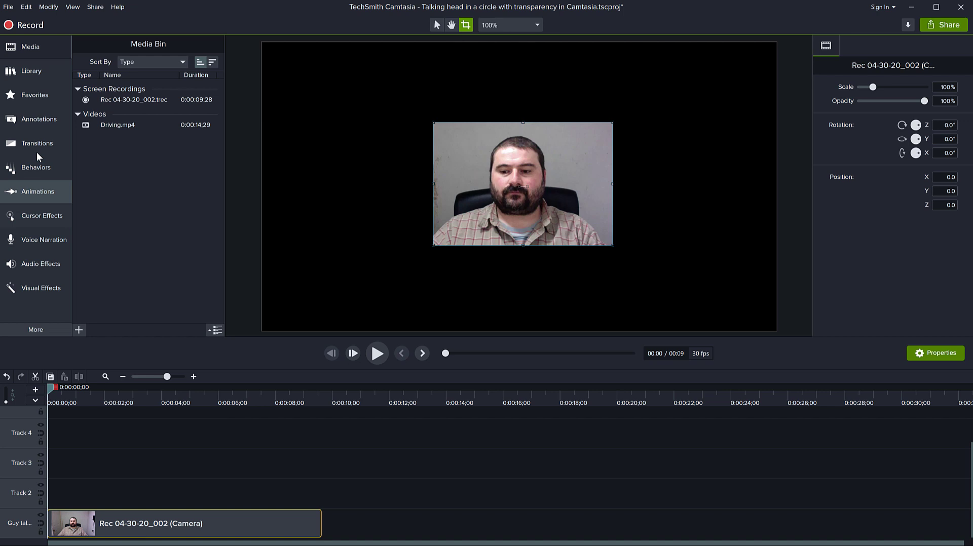
# - Drag the yellow circle from Annotations > Shapes onto Track 2, placing it over the face at -50, -55
pyautogui.click(37, 132)
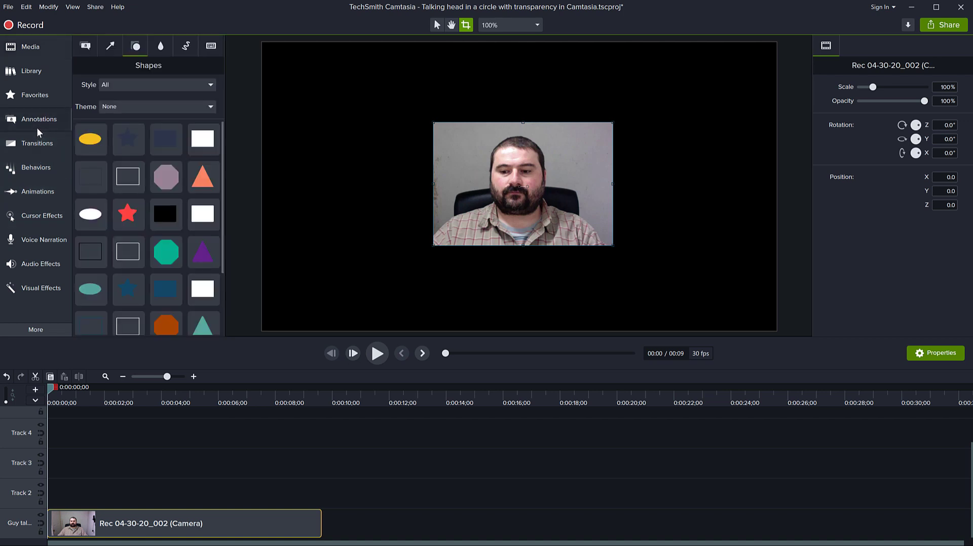
pyautogui.click(120, 86)
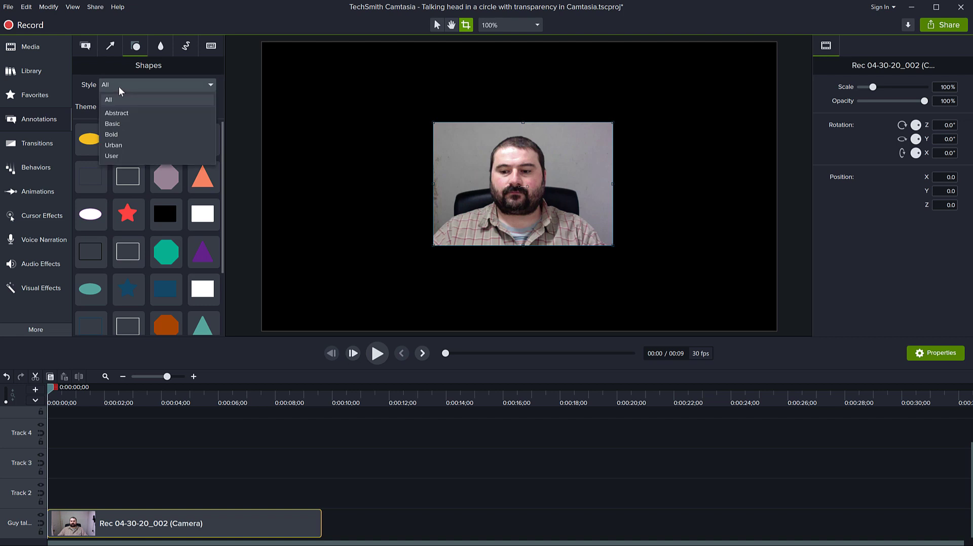
pyautogui.click(112, 101)
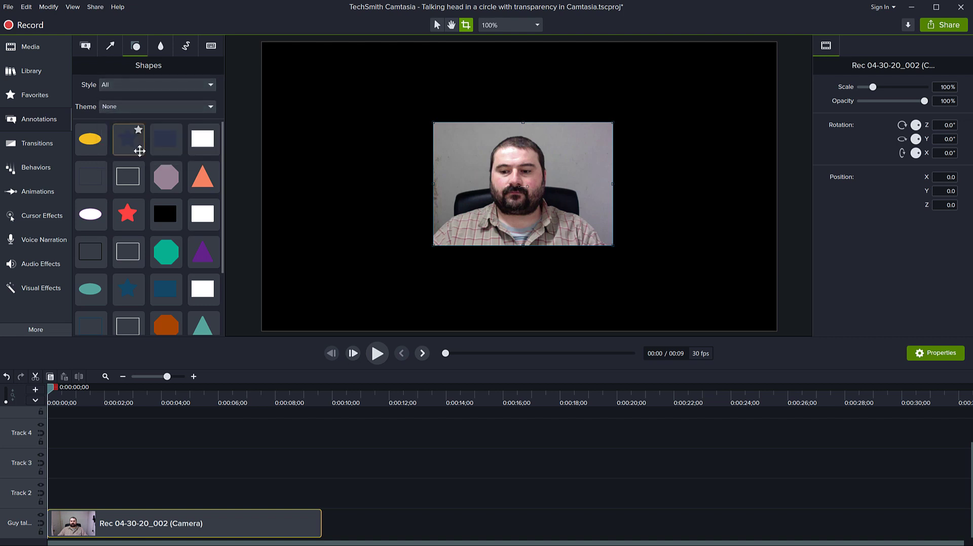
pyautogui.scroll(-3, 155, 211)
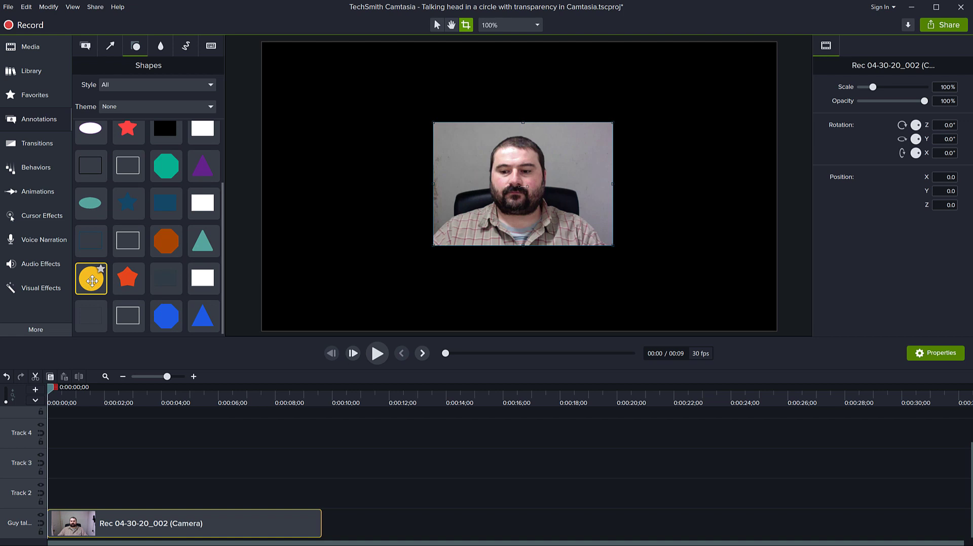
pyautogui.scroll(3, 92, 281)
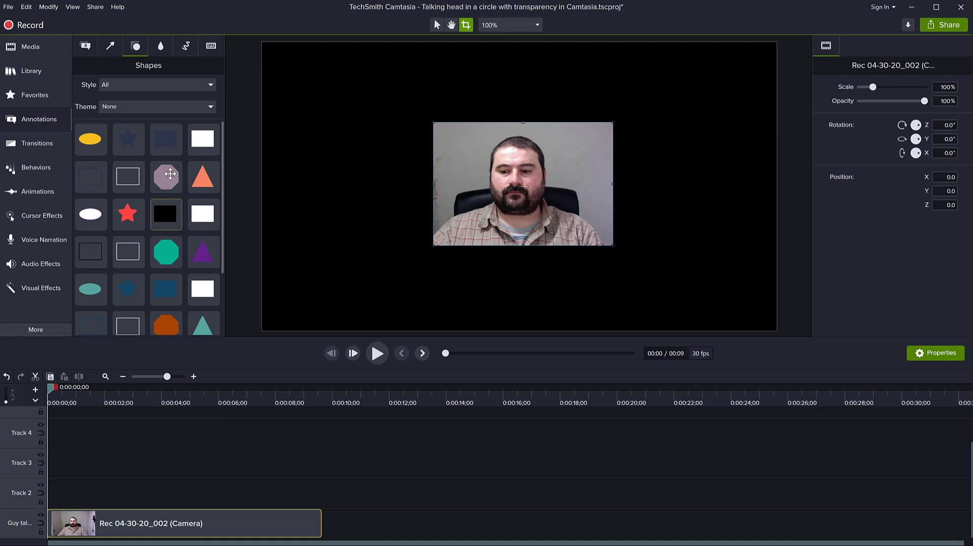
pyautogui.scroll(-2, 135, 273)
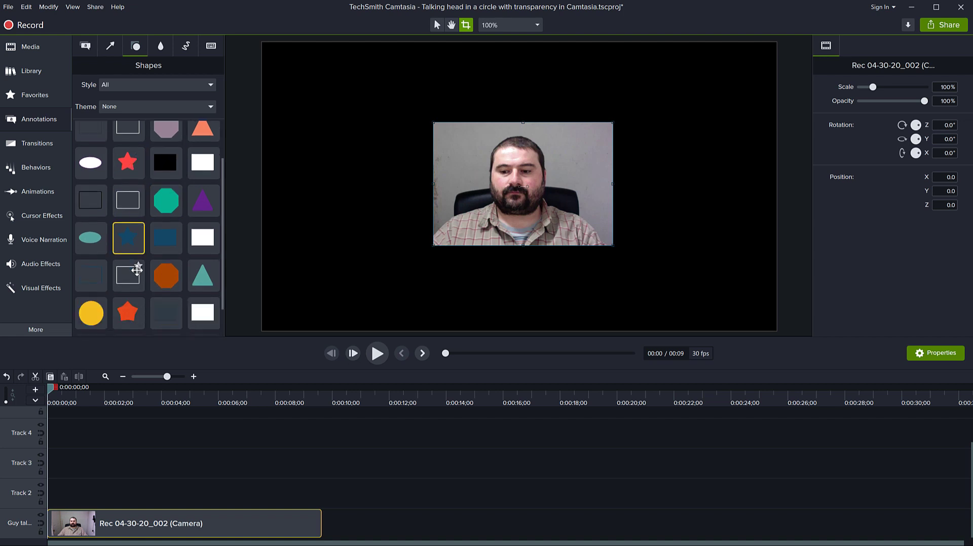
pyautogui.scroll(-1, 130, 272)
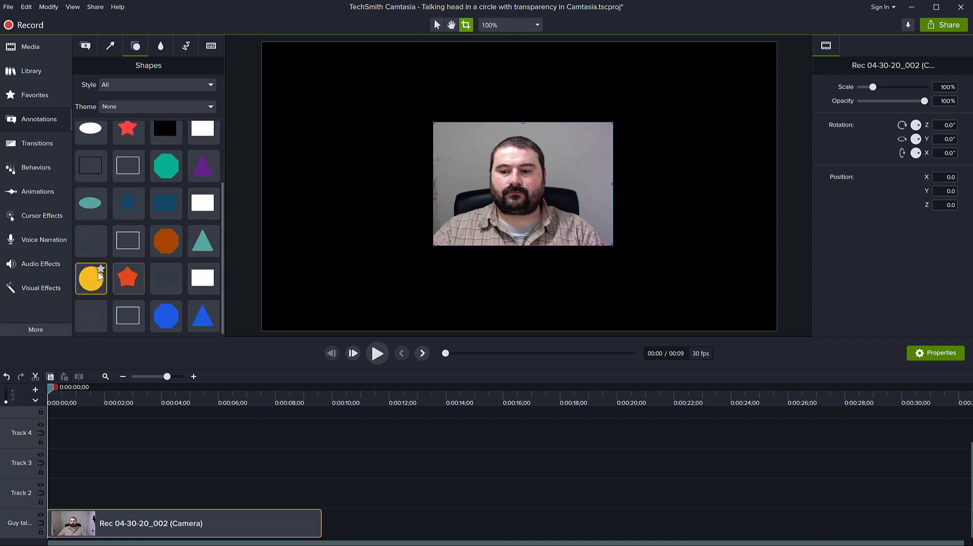
pyautogui.moveTo(99, 275); pyautogui.dragTo(565, 185)
pyautogui.moveTo(63, 494); pyautogui.dragTo(99, 490)
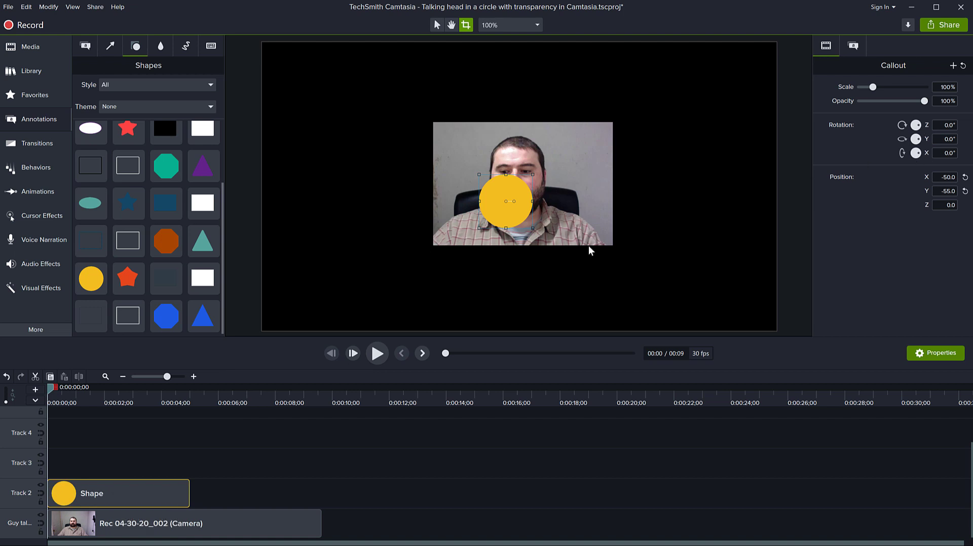
# - Set the circle's fill colour to black and move it over the man's face
pyautogui.click(853, 49)
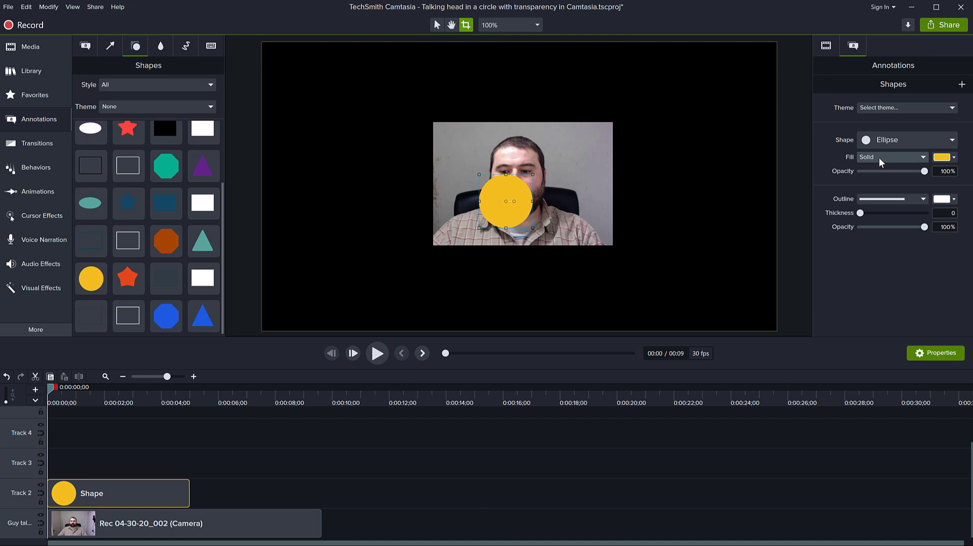
pyautogui.click(953, 157)
pyautogui.moveTo(939, 223); pyautogui.dragTo(967, 267)
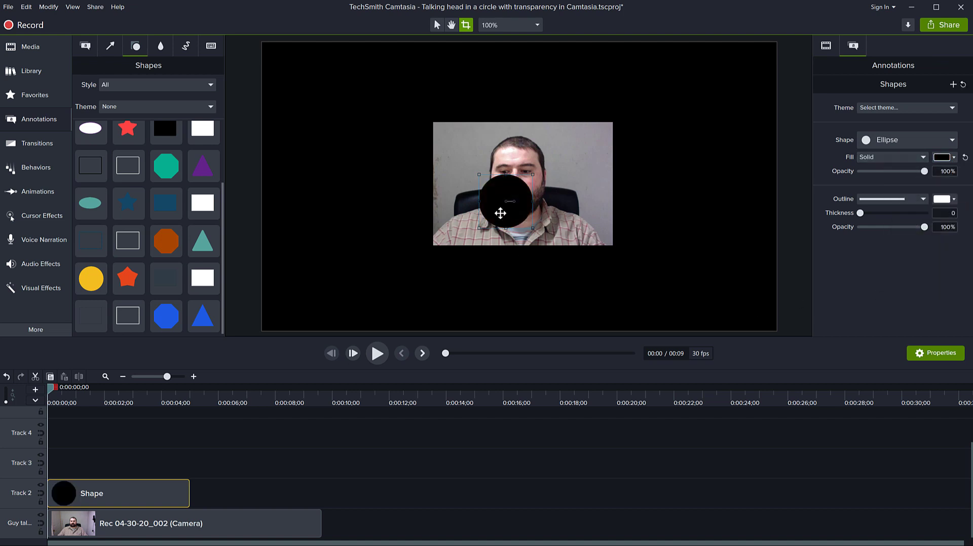
pyautogui.moveTo(500, 213); pyautogui.dragTo(511, 185)
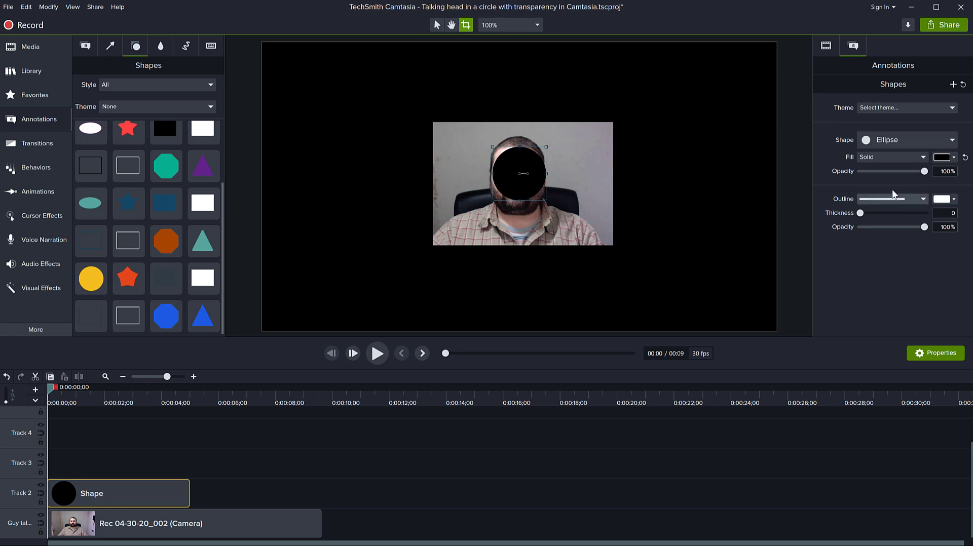
# - Resize the circle over the head at 66% fill opacity, restore full opacity, and extend it to 9;19
pyautogui.click(923, 172)
pyautogui.moveTo(924, 173); pyautogui.dragTo(904, 178)
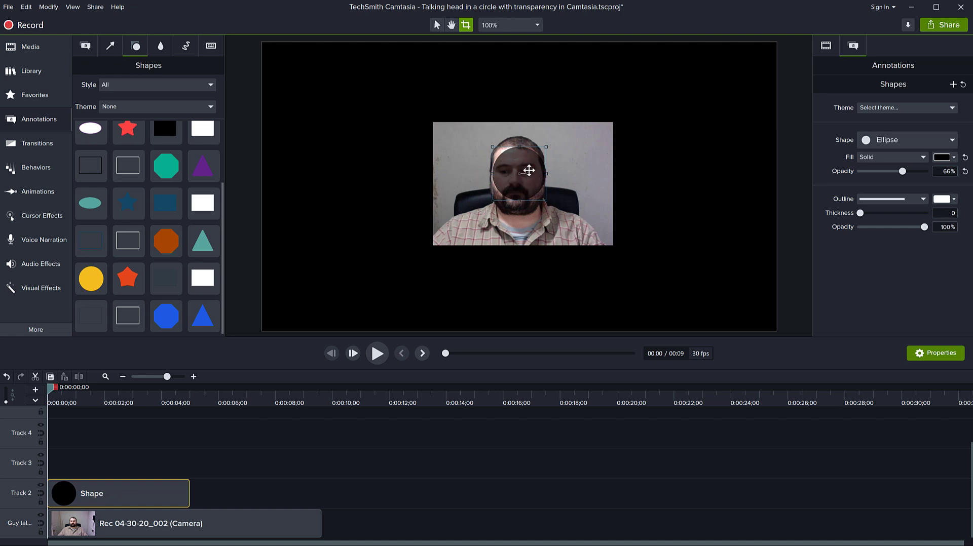
pyautogui.click(436, 27)
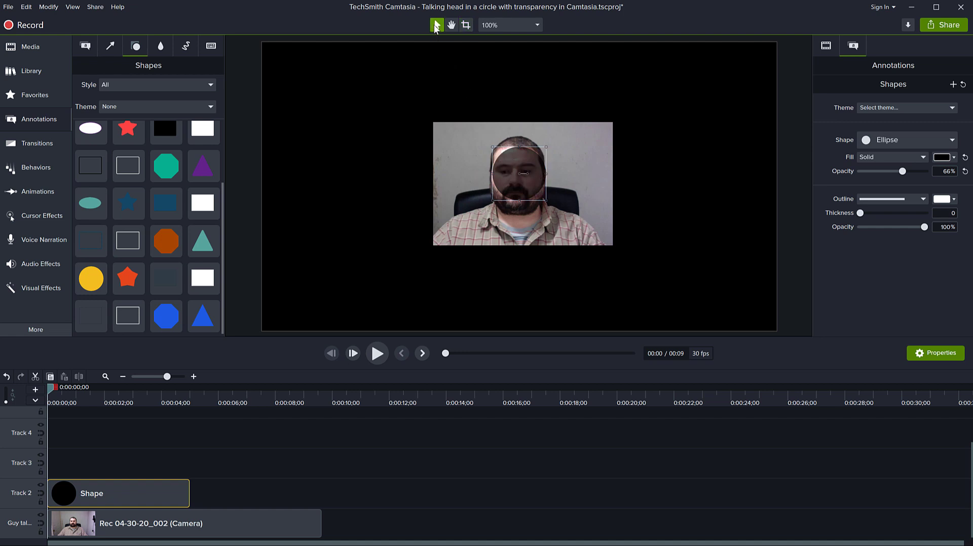
pyautogui.moveTo(510, 163); pyautogui.dragTo(492, 147)
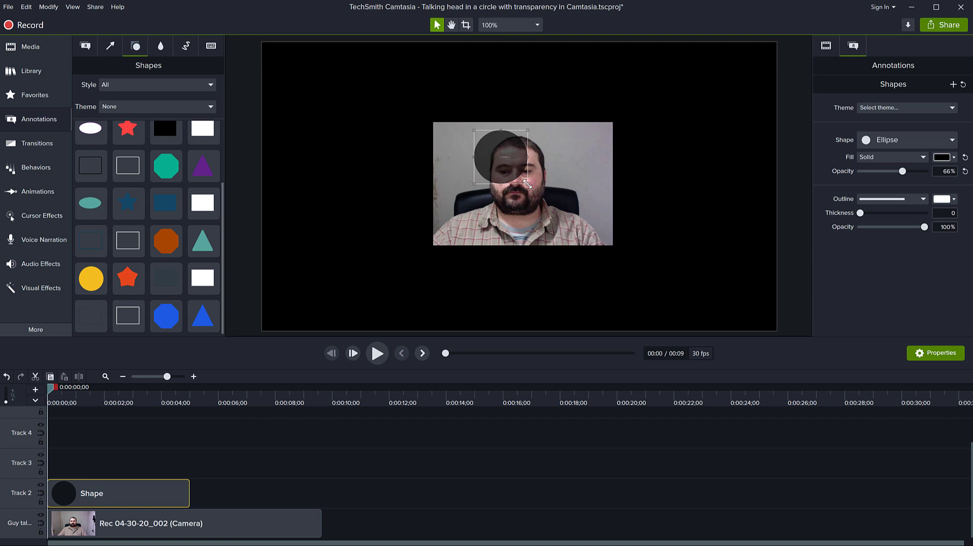
pyautogui.moveTo(527, 184); pyautogui.dragTo(550, 212)
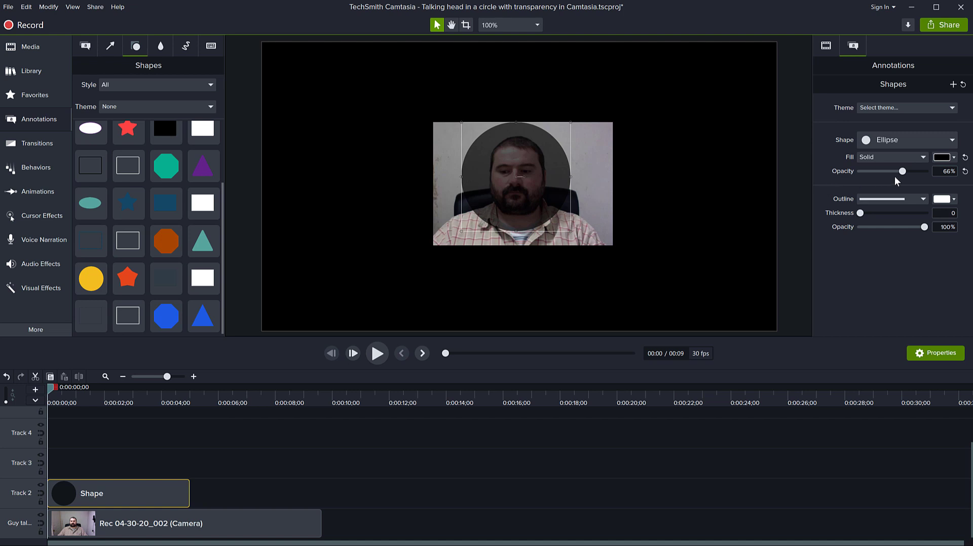
pyautogui.moveTo(902, 172); pyautogui.dragTo(937, 177)
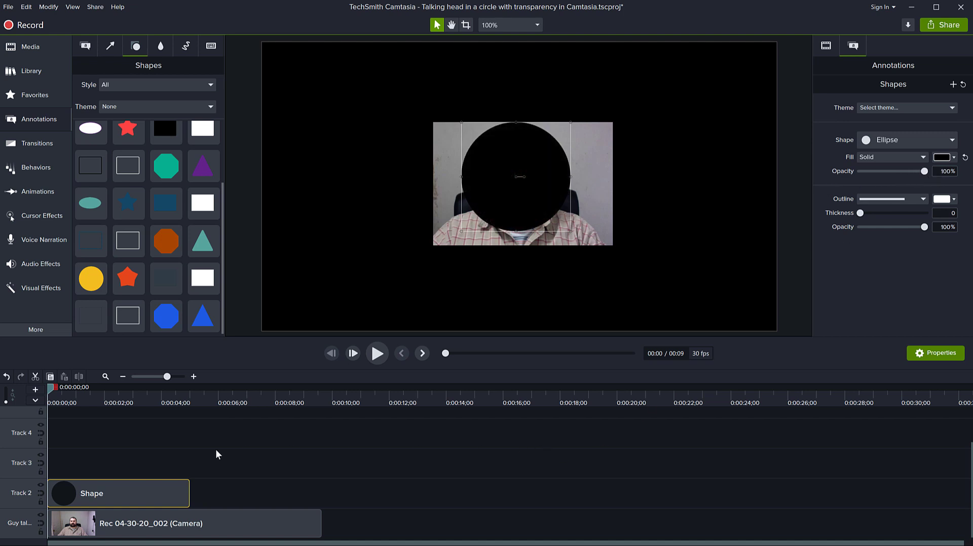
pyautogui.moveTo(191, 494); pyautogui.dragTo(321, 501)
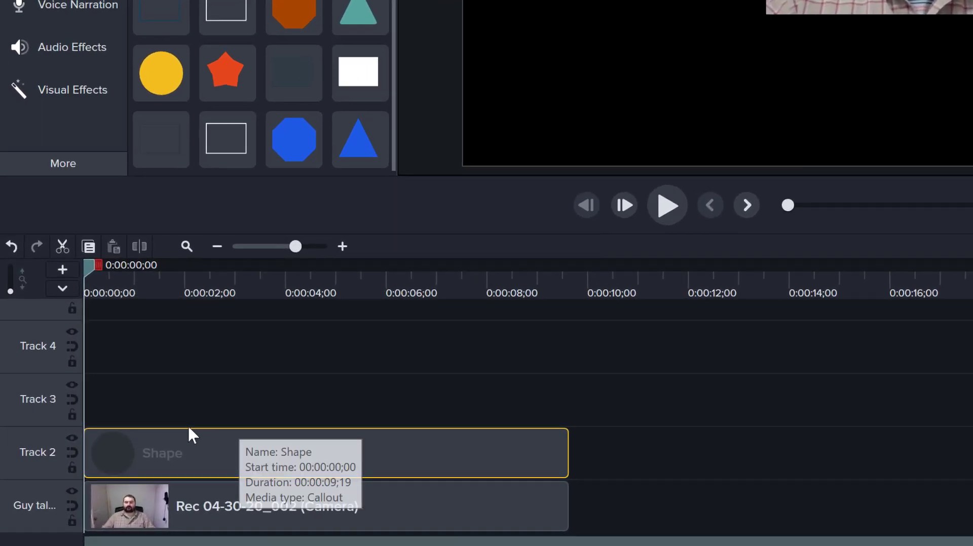
# - Toggle Track 2 visibility off and on, then bring up the Track Matte Mode options
pyautogui.click(73, 439)
pyautogui.click(73, 439)
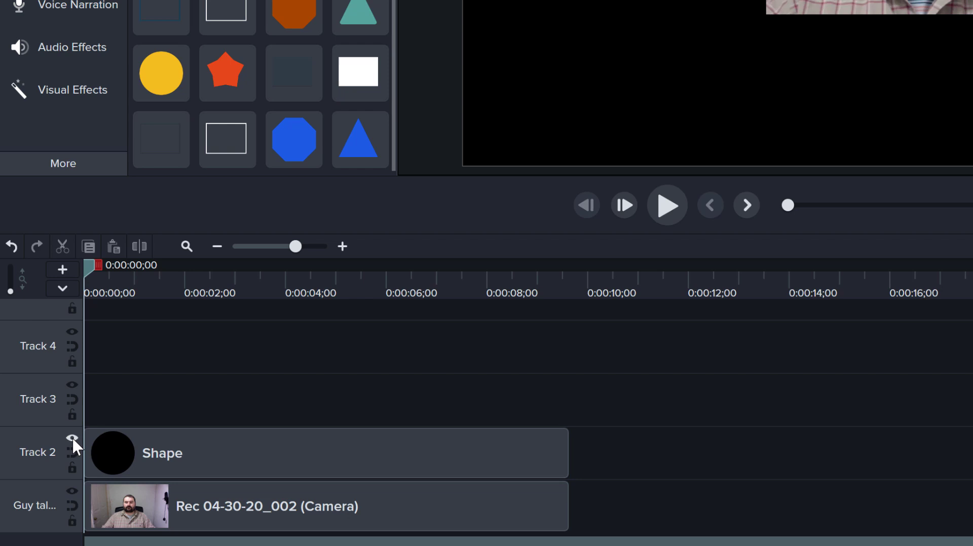
pyautogui.rightClick(72, 436)
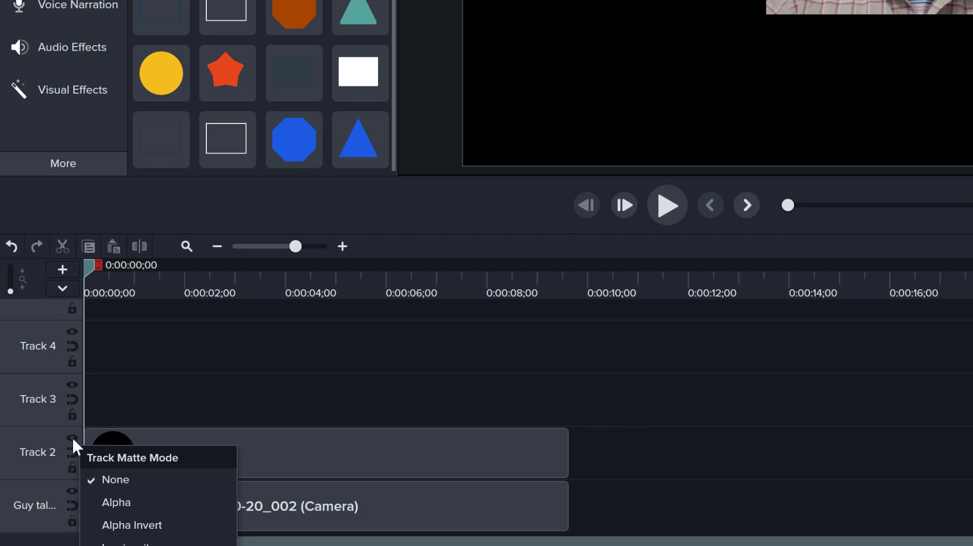
pyautogui.rightClick(69, 334)
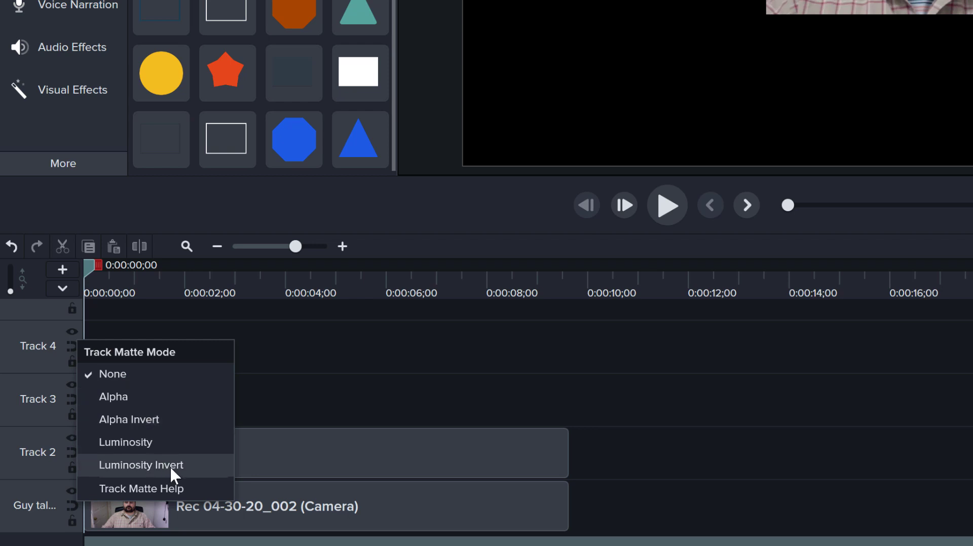
# - Move the Shape clip to Track 4 and the camera clip to Track 3, then set Track 4's matte to Alpha
pyautogui.click(126, 390)
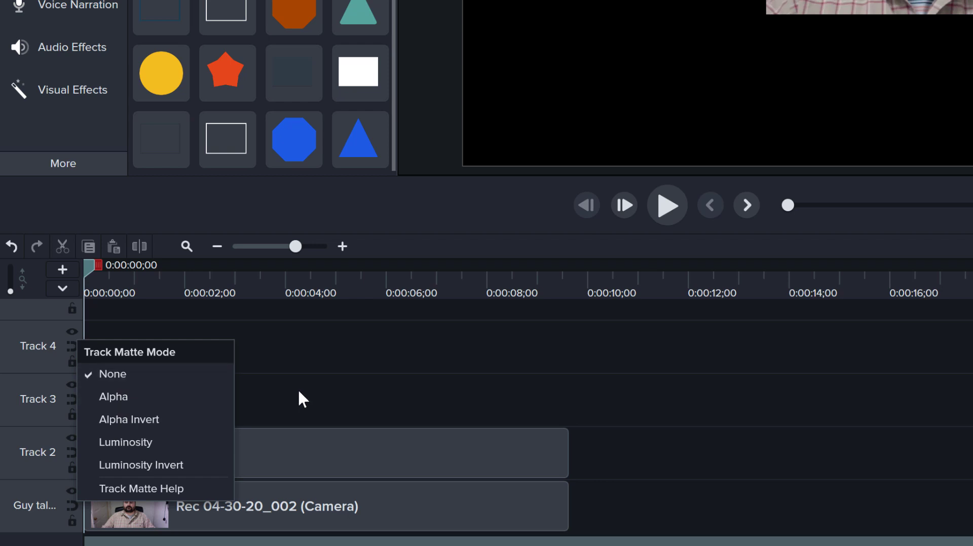
pyautogui.moveTo(219, 441); pyautogui.dragTo(211, 365)
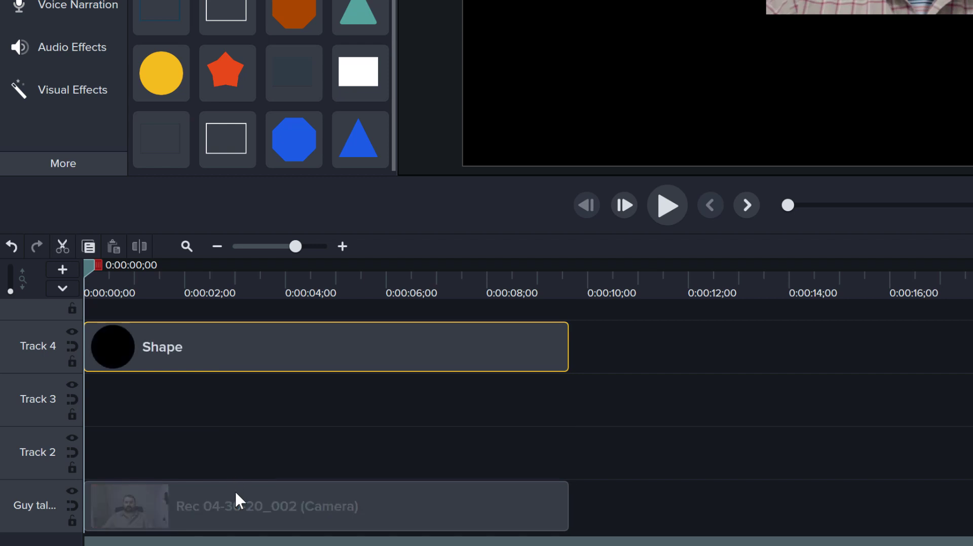
pyautogui.moveTo(235, 493); pyautogui.dragTo(235, 406)
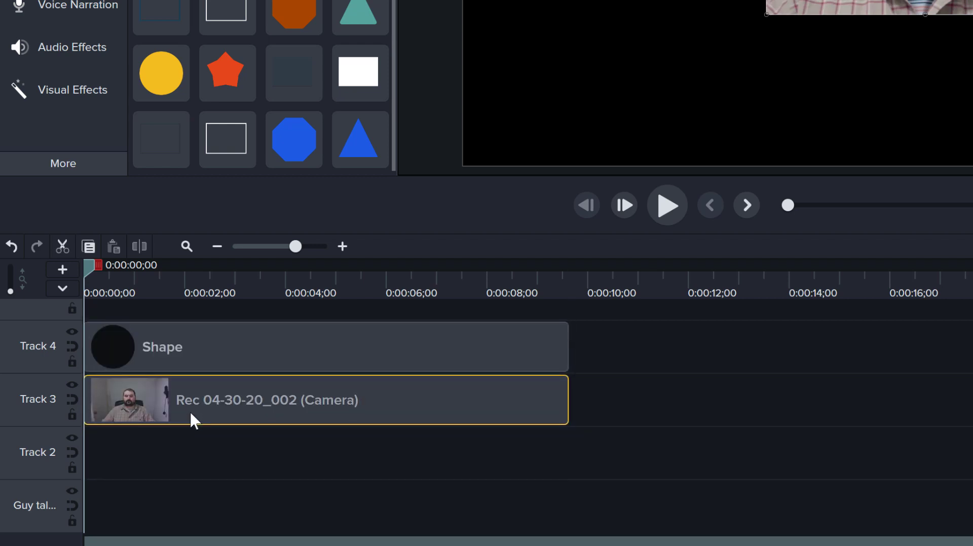
pyautogui.click(218, 348)
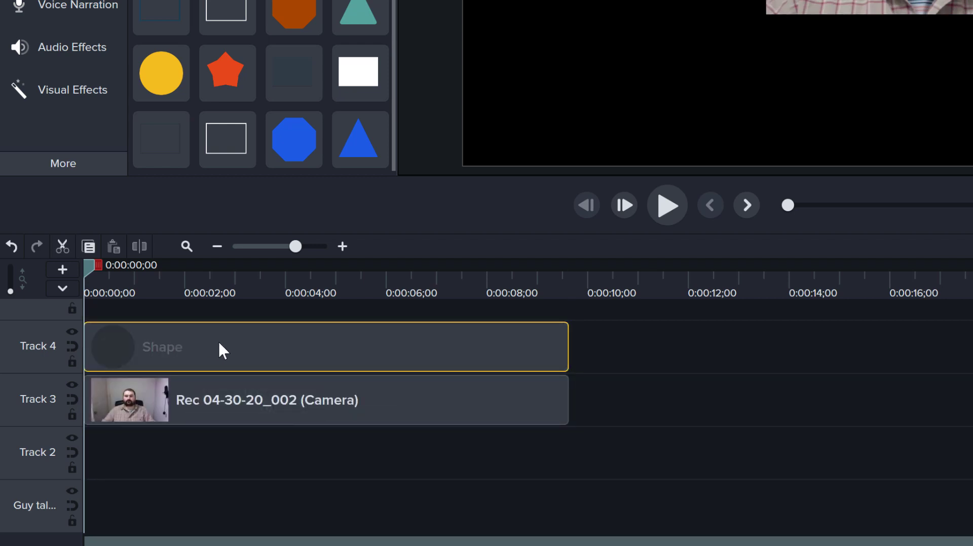
pyautogui.click(72, 332)
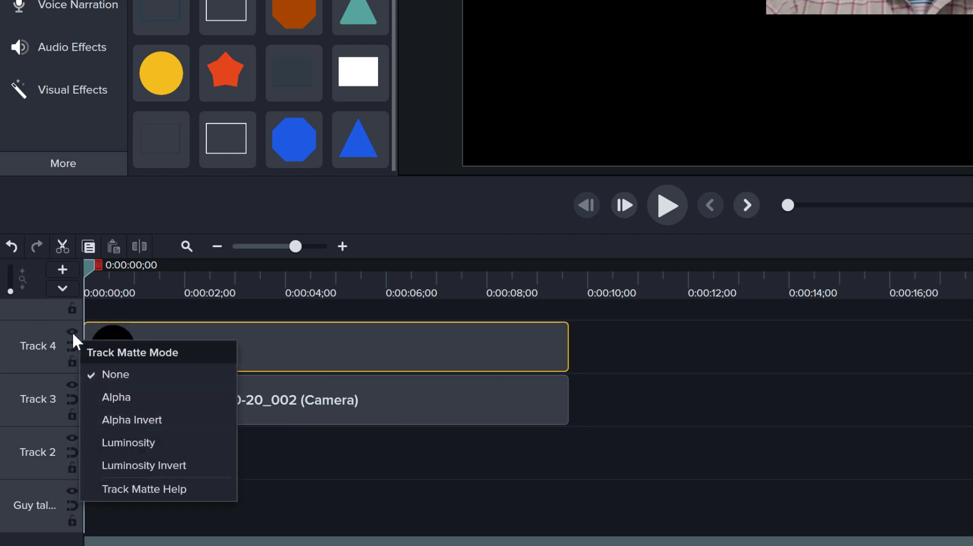
pyautogui.click(108, 397)
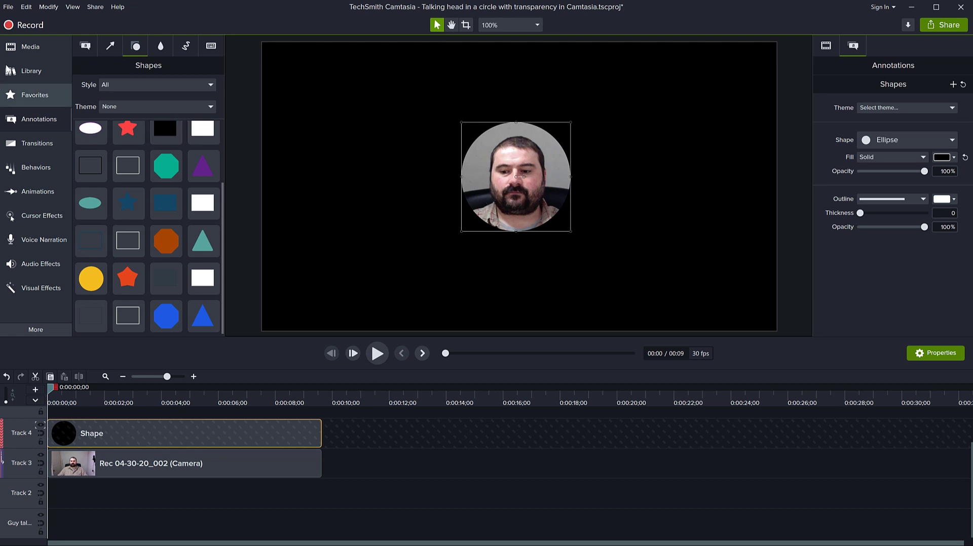
# - Place Driving.mp4 from the Media Bin on Track 2 beneath the talking head, then select the circle
pyautogui.click(19, 48)
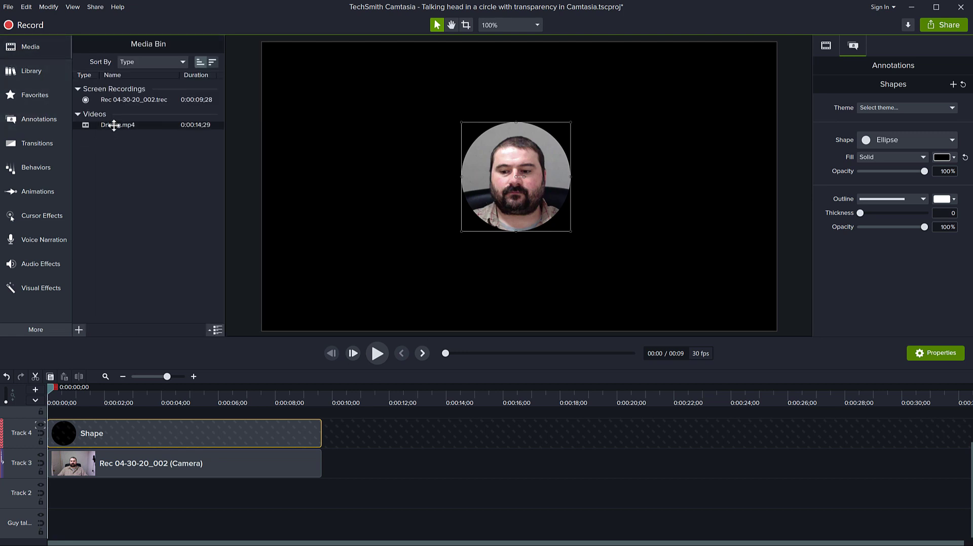
pyautogui.moveTo(112, 125); pyautogui.dragTo(50, 503)
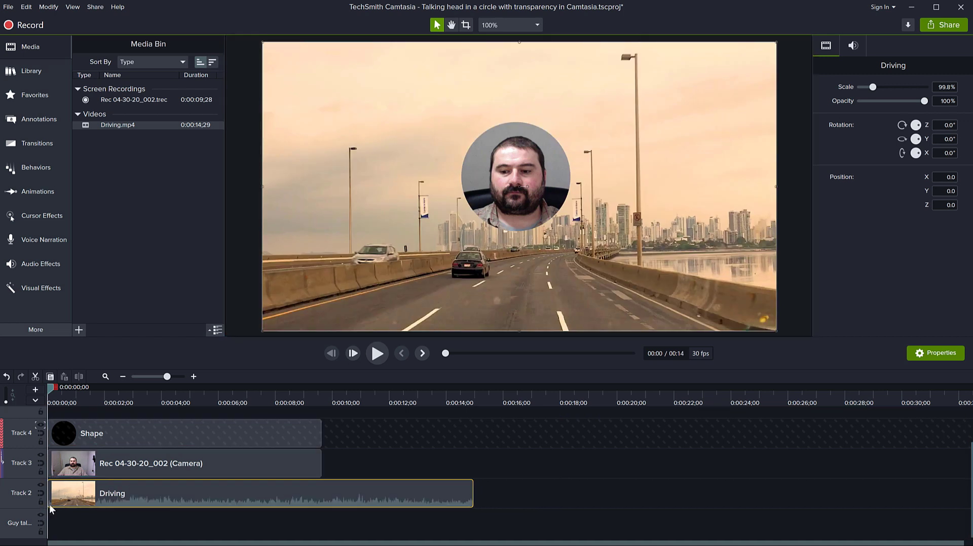
pyautogui.click(502, 165)
pyautogui.moveTo(502, 165)
pyautogui.mouseDown()
pyautogui.moveTo(490, 178)
pyautogui.moveTo(505, 202)
pyautogui.moveTo(526, 178)
pyautogui.moveTo(492, 173)
pyautogui.moveTo(503, 175)
pyautogui.moveTo(500, 166)
pyautogui.mouseUp()
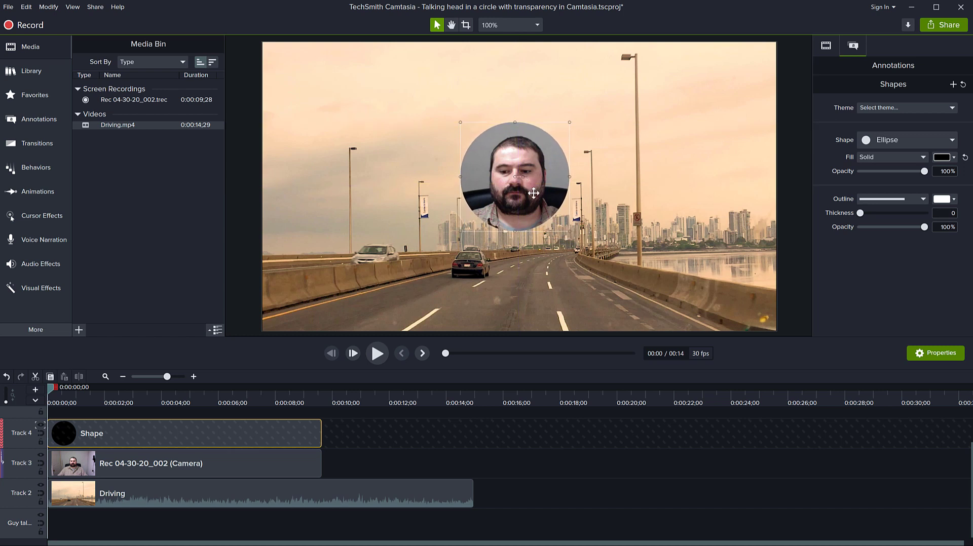
# - Select the Shape and camera clips together and drag the circle up to the top centre of the frame
pyautogui.moveTo(361, 431); pyautogui.dragTo(273, 463)
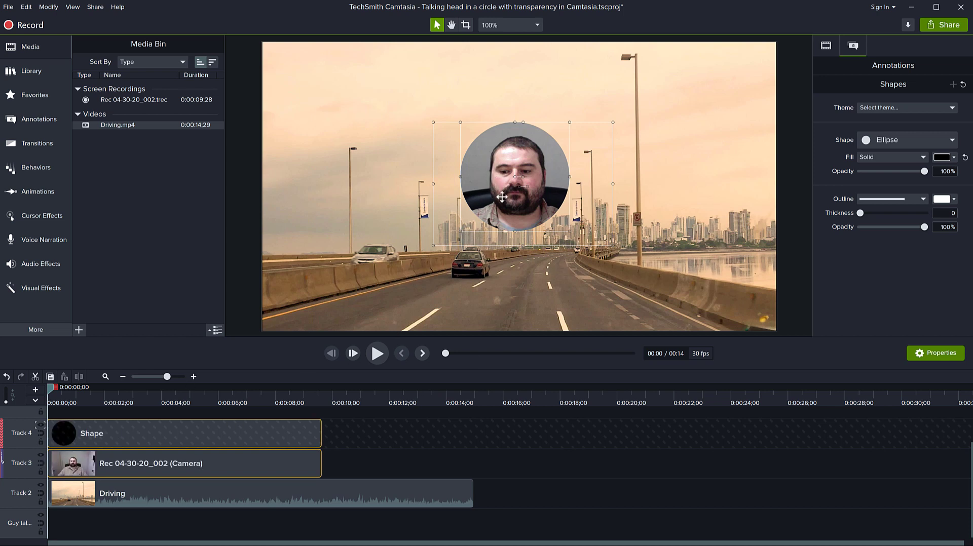
pyautogui.moveTo(509, 181); pyautogui.dragTo(490, 169)
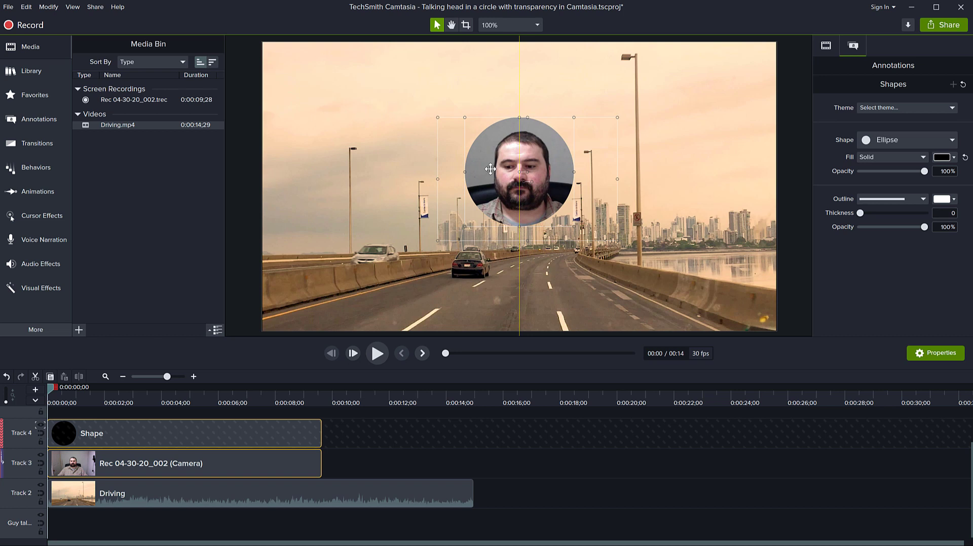
pyautogui.moveTo(490, 169)
pyautogui.mouseDown()
pyautogui.moveTo(622, 203)
pyautogui.moveTo(642, 173)
pyautogui.moveTo(640, 155)
pyautogui.moveTo(629, 154)
pyautogui.moveTo(499, 170)
pyautogui.moveTo(493, 160)
pyautogui.mouseUp()
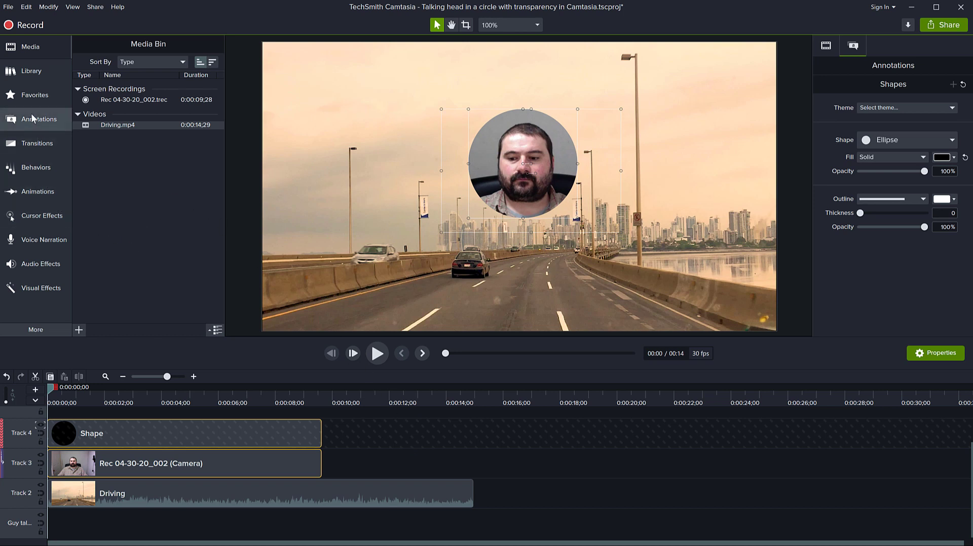
pyautogui.click(31, 289)
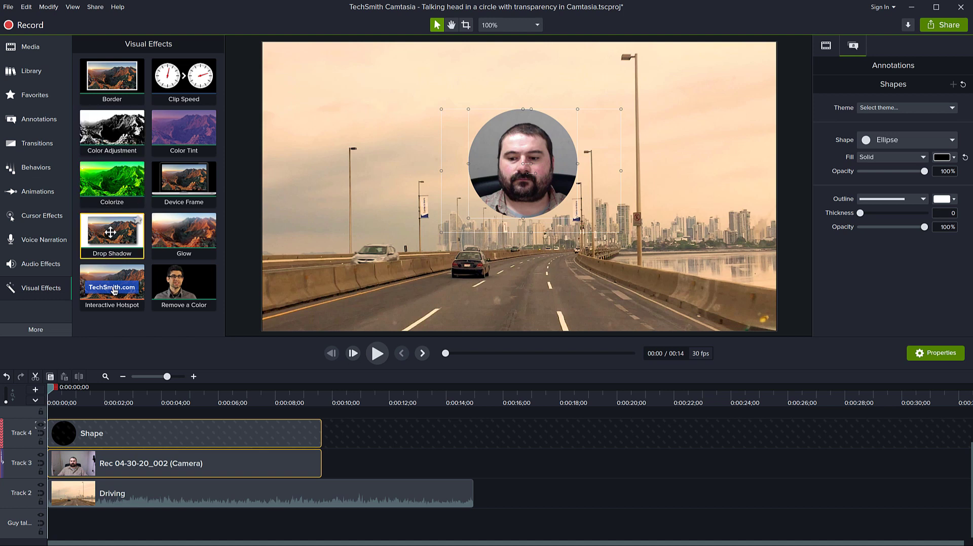
pyautogui.moveTo(112, 234); pyautogui.dragTo(191, 438)
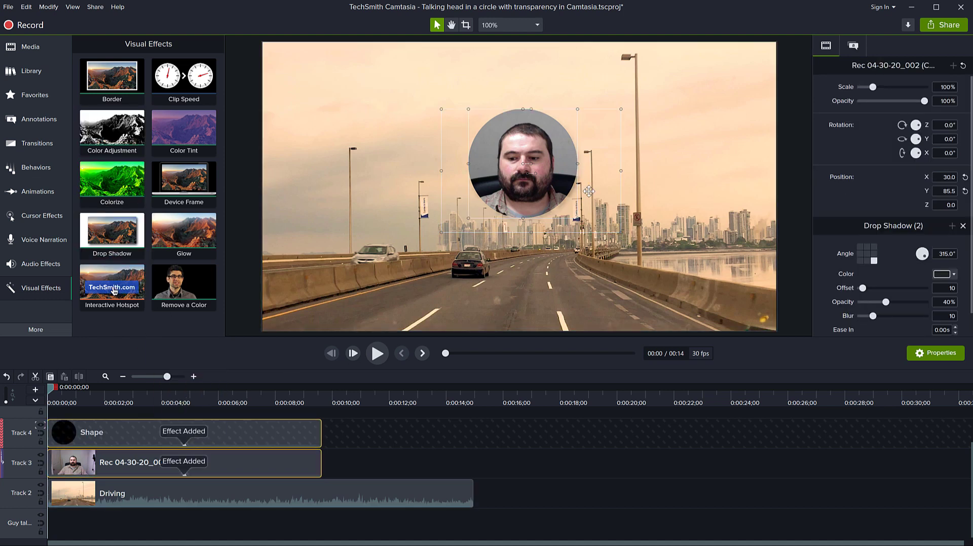
pyautogui.click(650, 207)
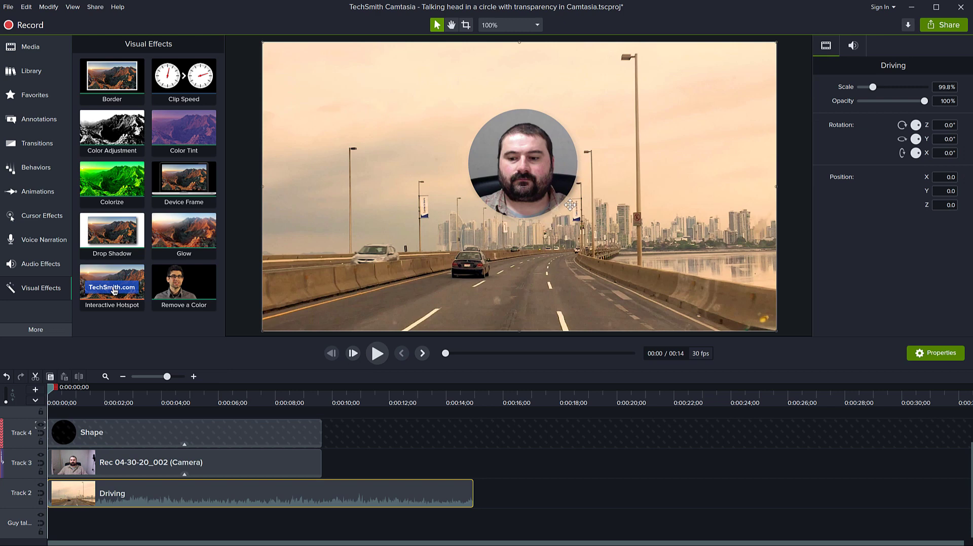
pyautogui.click(378, 354)
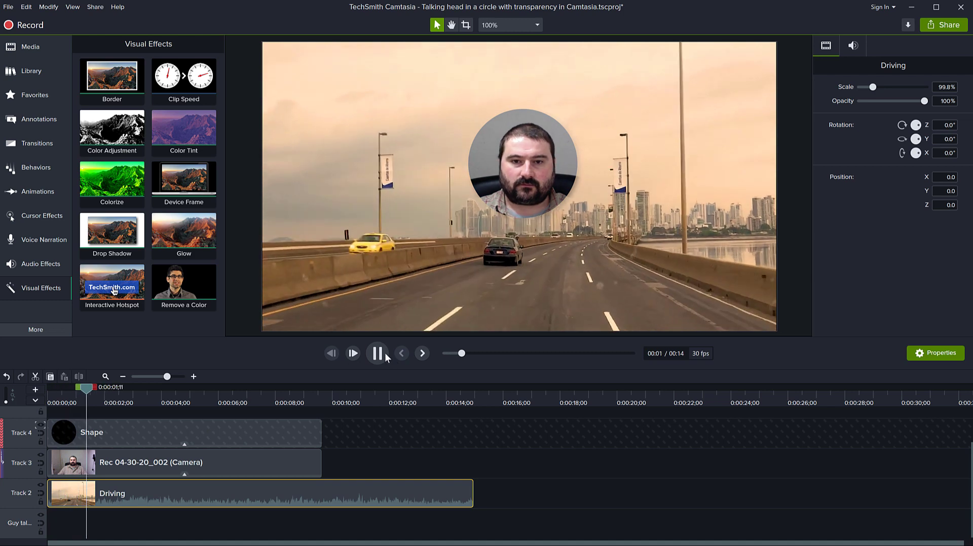
pyautogui.press('space')
pyautogui.rightClick(344, 494)
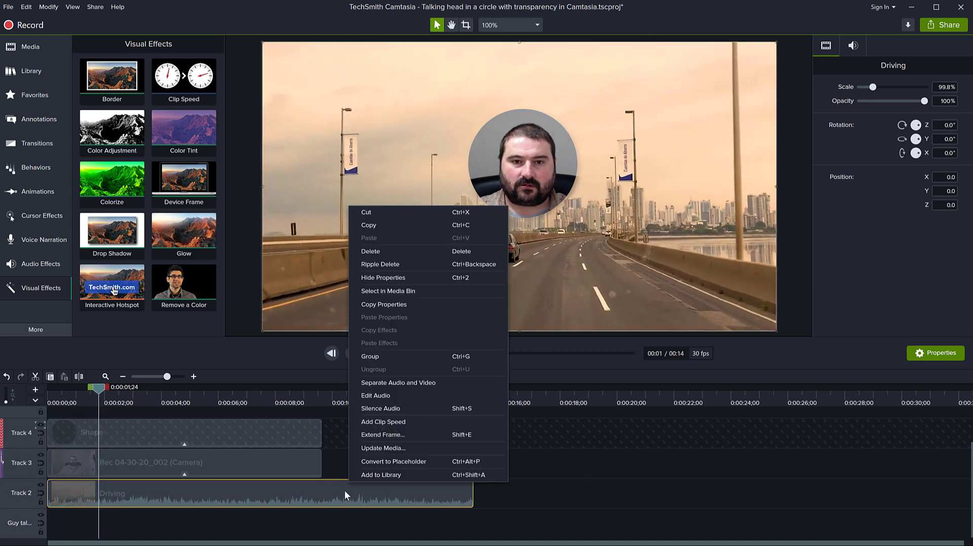
pyautogui.click(561, 501)
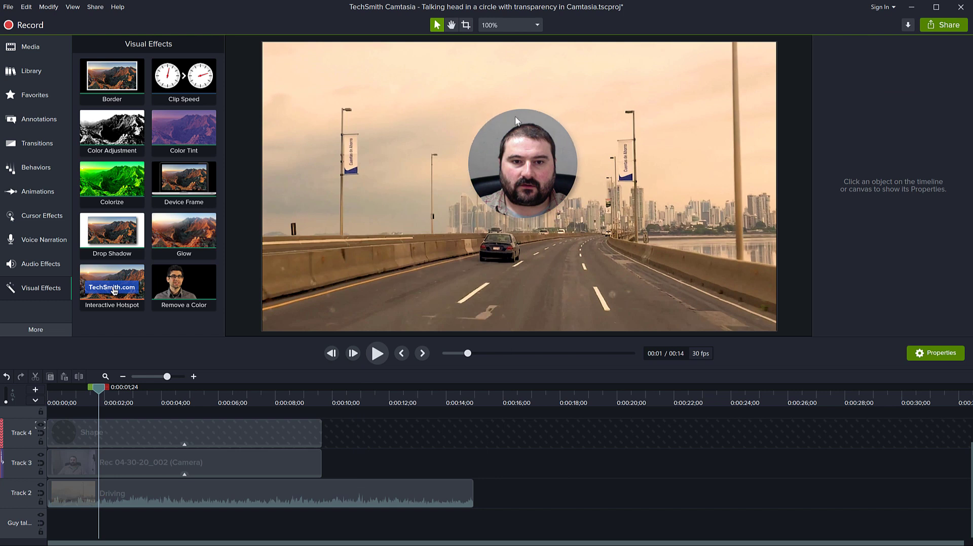
pyautogui.click(26, 7)
pyautogui.click(30, 18)
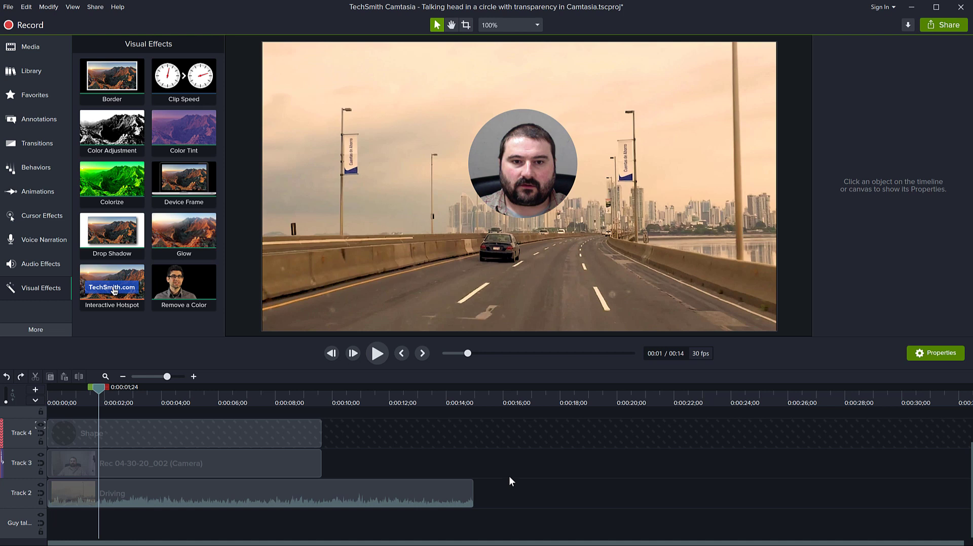
pyautogui.moveTo(407, 463); pyautogui.dragTo(133, 430)
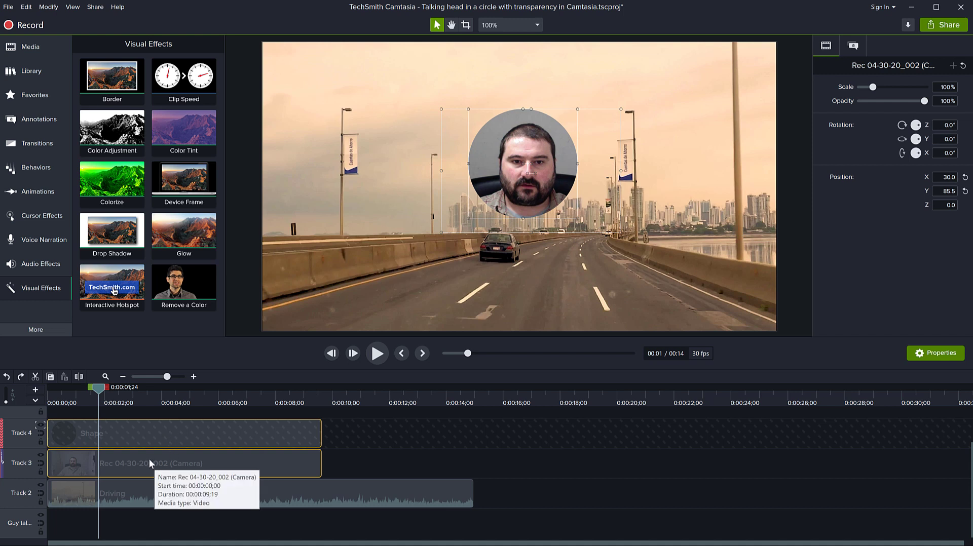
# - Group the Shape and camera clips into Group 10, confirming Track 4's matte stays Alpha
pyautogui.rightClick(156, 431)
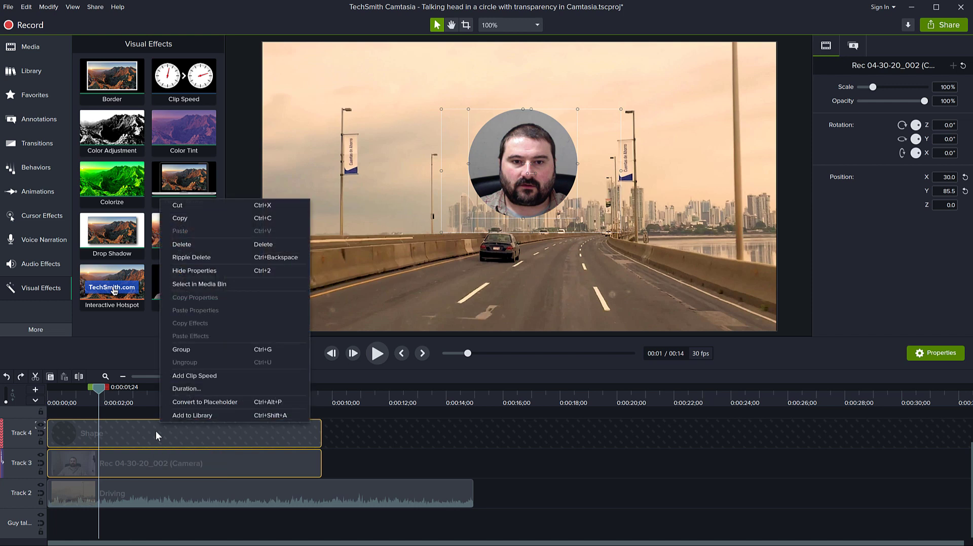
pyautogui.click(181, 351)
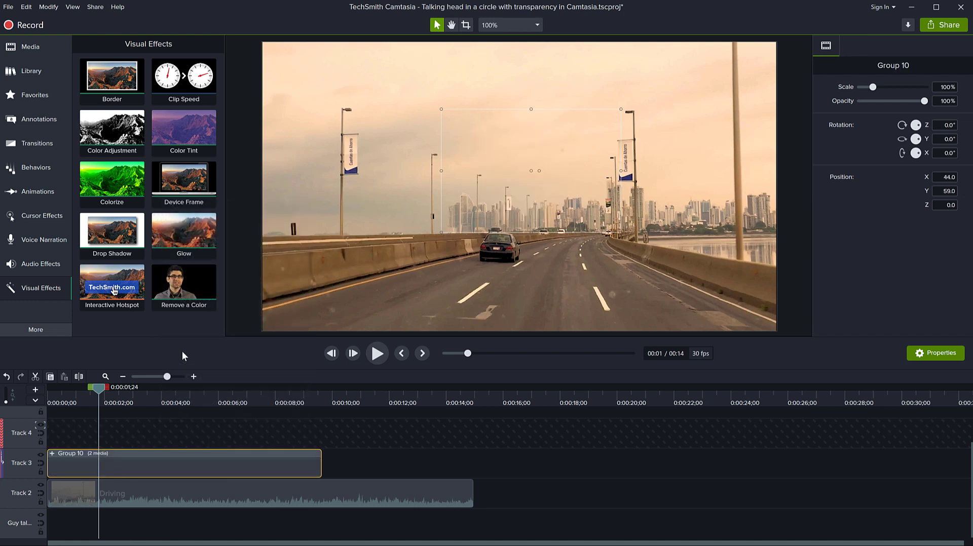
pyautogui.click(52, 453)
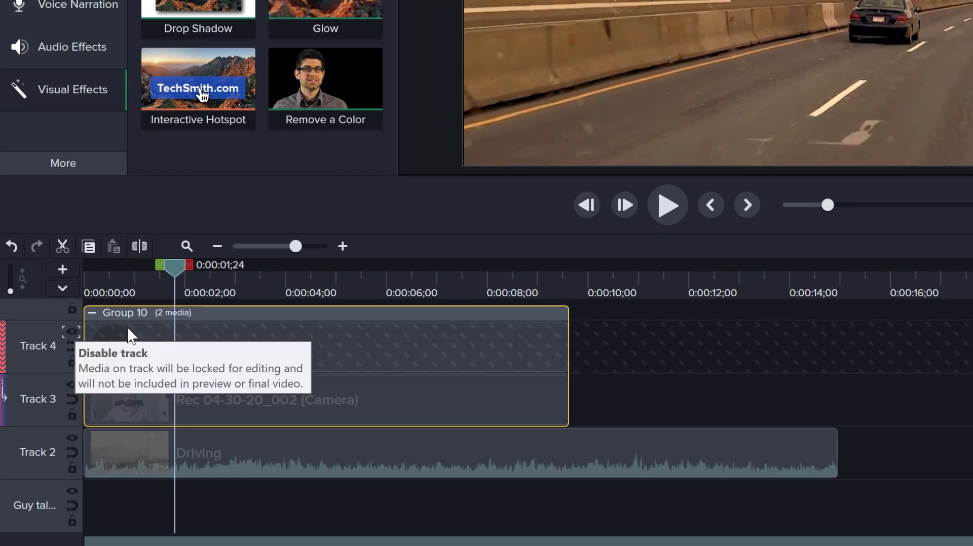
pyautogui.click(92, 312)
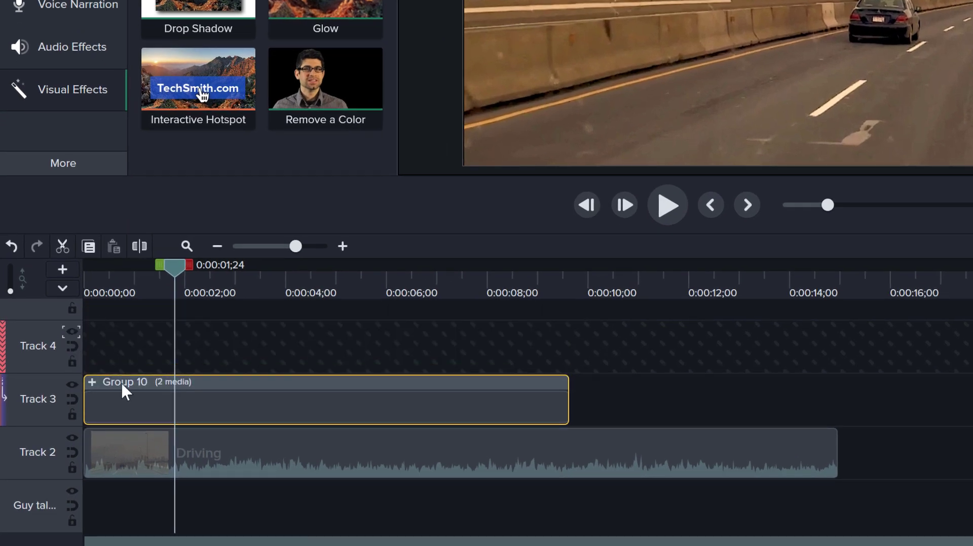
pyautogui.click(91, 382)
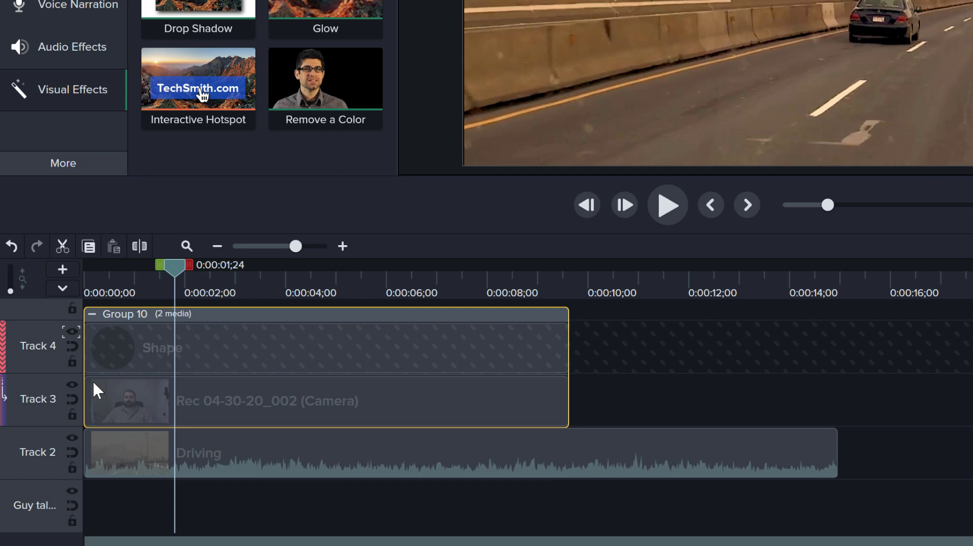
pyautogui.click(72, 330)
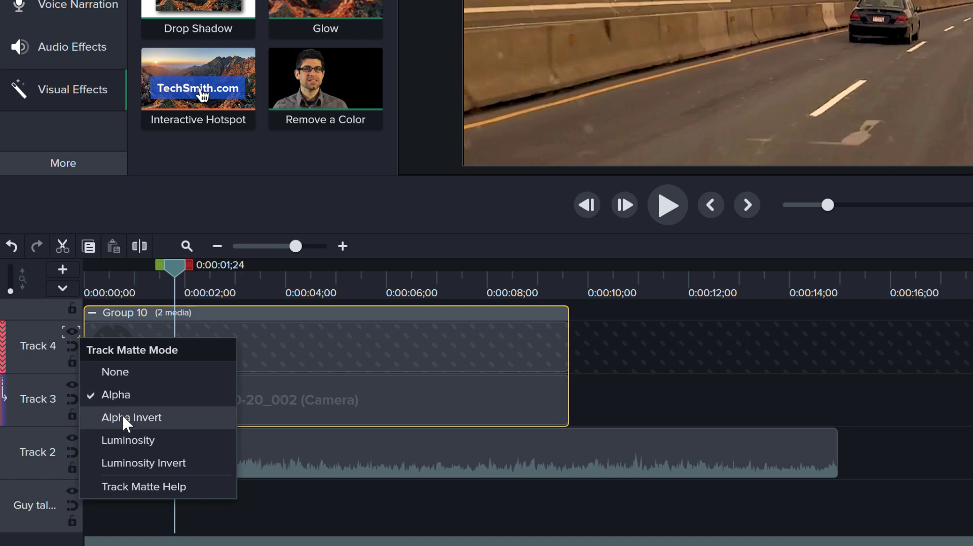
pyautogui.press('Escape')
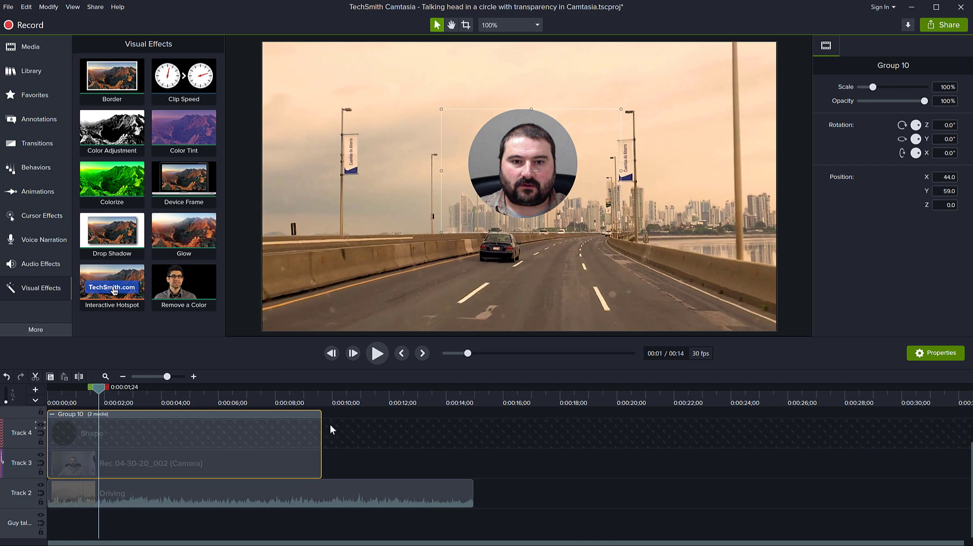
# - Collapse Group 10 and apply the Drop Shadow visual effect to it
pyautogui.click(52, 413)
pyautogui.moveTo(546, 143); pyautogui.dragTo(536, 198)
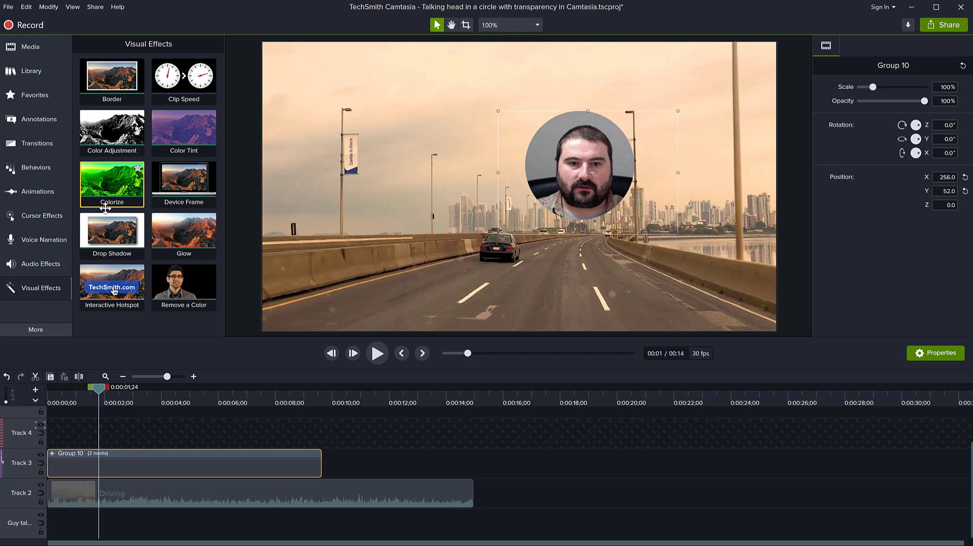
pyautogui.moveTo(104, 225); pyautogui.dragTo(212, 461)
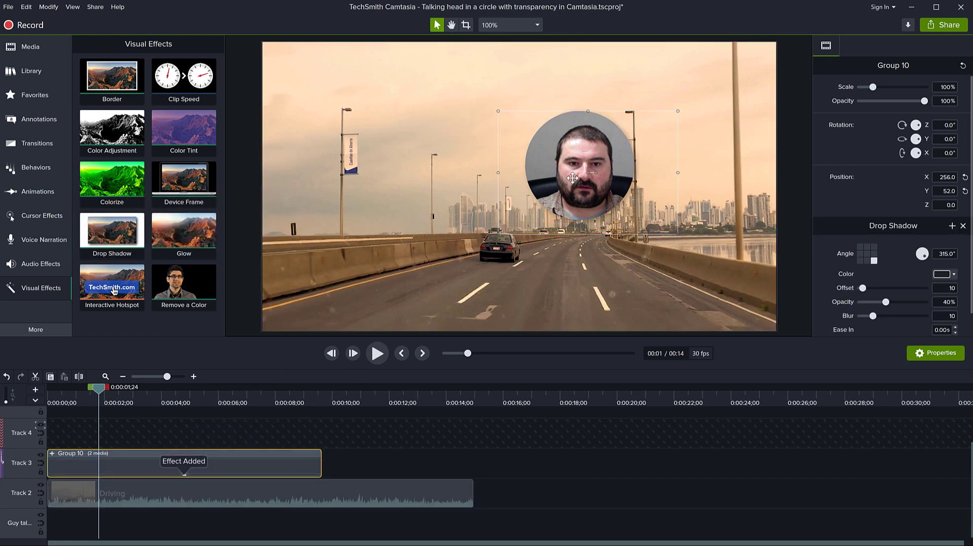
pyautogui.moveTo(573, 175); pyautogui.dragTo(388, 125)
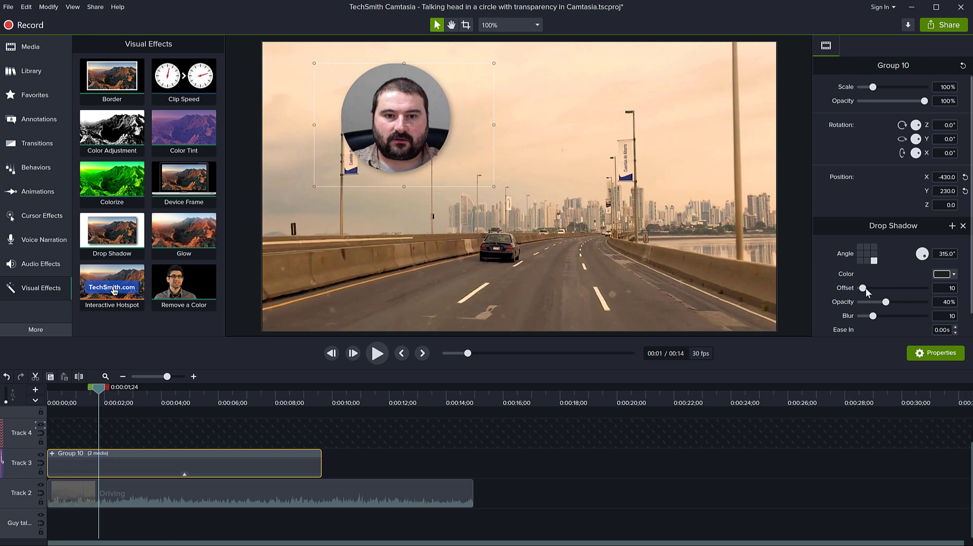
# - Set the shadow offset to 16 and opacity to 53%, placing the circle top-right at 605, 230
pyautogui.moveTo(865, 290); pyautogui.dragTo(893, 303)
pyautogui.moveTo(458, 181); pyautogui.dragTo(704, 181)
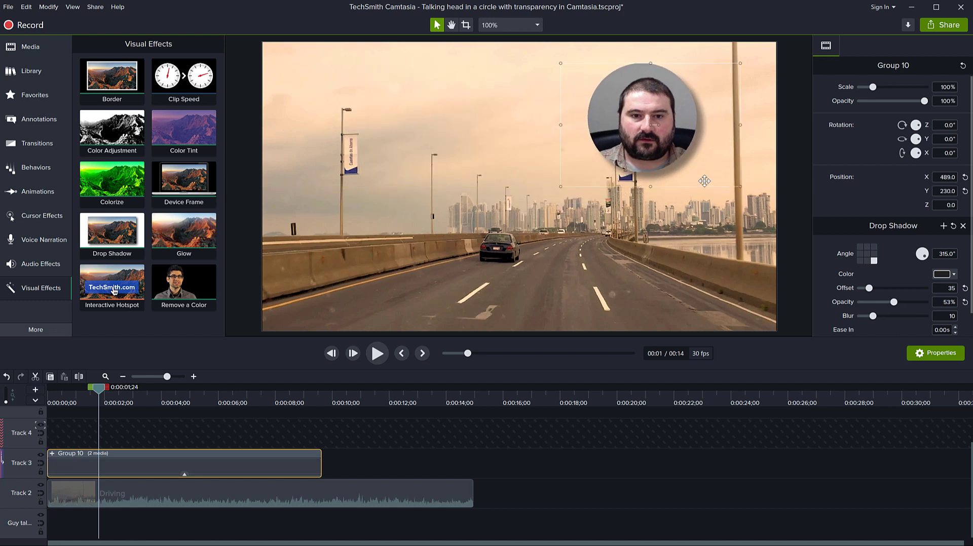
pyautogui.moveTo(672, 146)
pyautogui.mouseDown()
pyautogui.moveTo(472, 152)
pyautogui.moveTo(667, 147)
pyautogui.mouseUp()
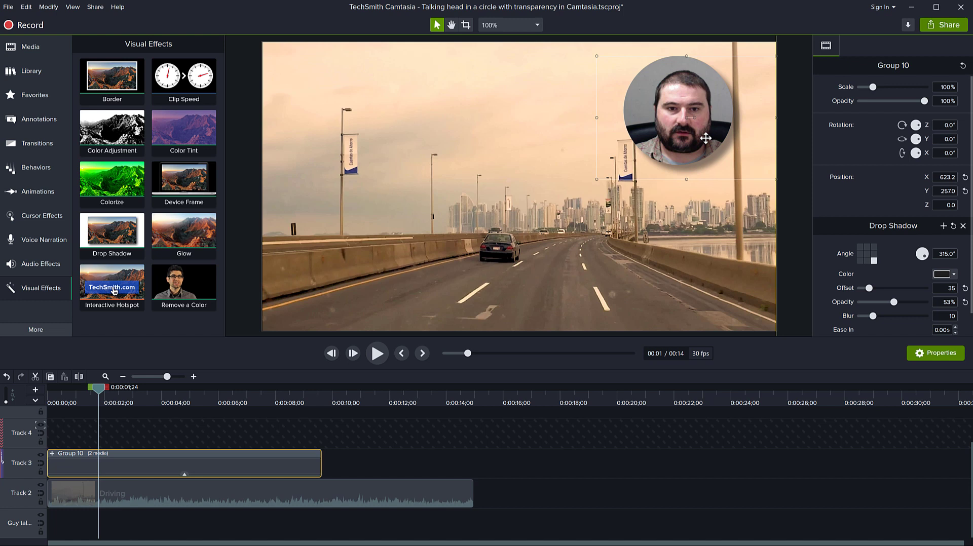
pyautogui.moveTo(705, 138); pyautogui.dragTo(701, 143)
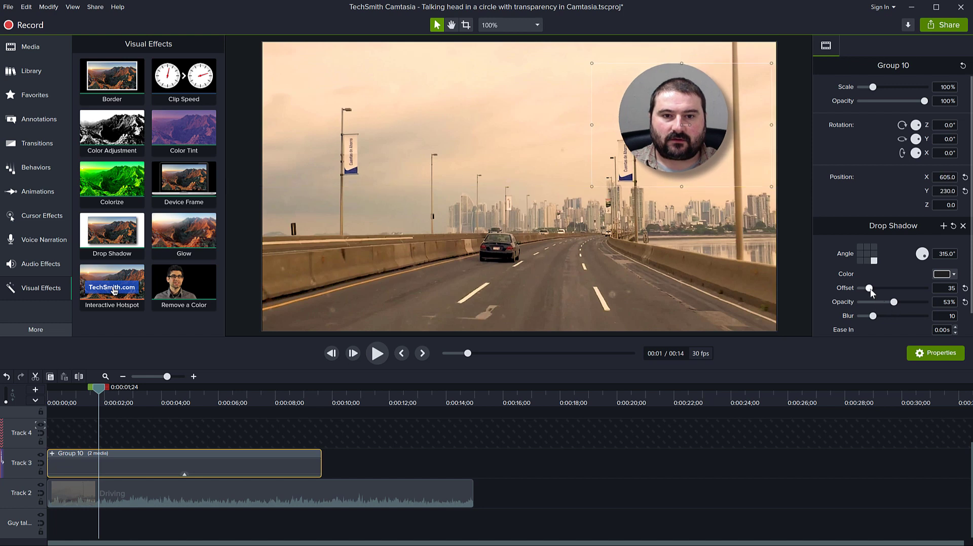
# - Snap the circle Shape clip inside Group 10 to the group's centre
pyautogui.click(53, 453)
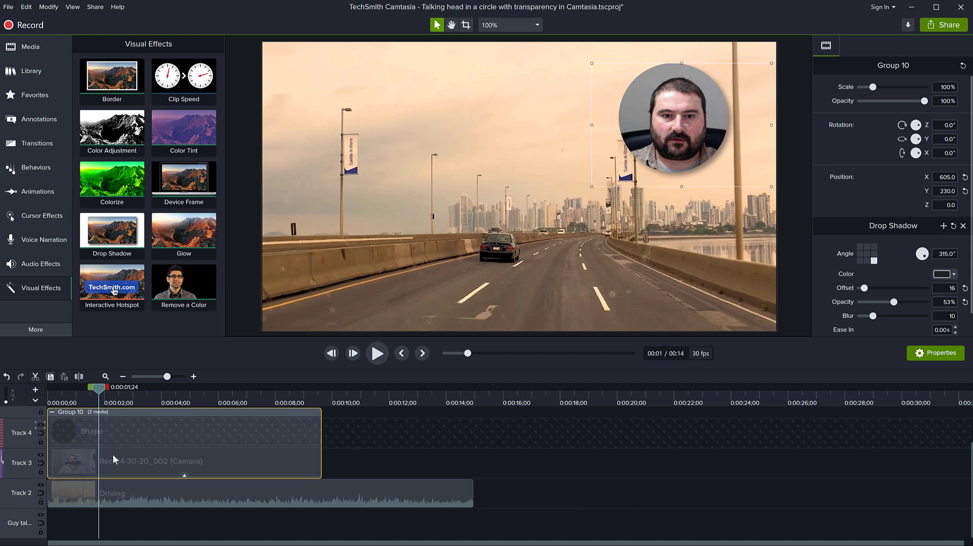
pyautogui.click(70, 432)
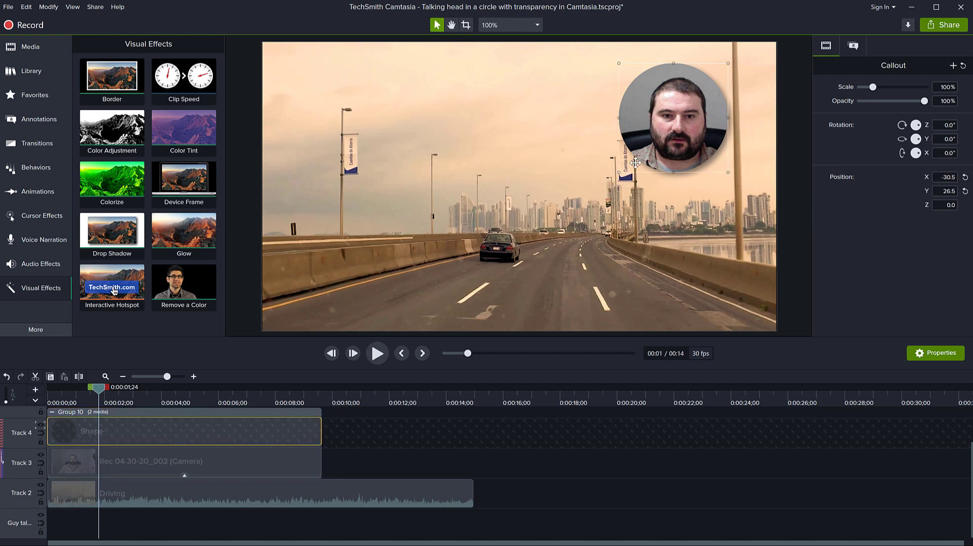
pyautogui.moveTo(665, 134)
pyautogui.mouseDown()
pyautogui.moveTo(654, 136)
pyautogui.moveTo(684, 135)
pyautogui.moveTo(652, 135)
pyautogui.moveTo(669, 136)
pyautogui.mouseUp()
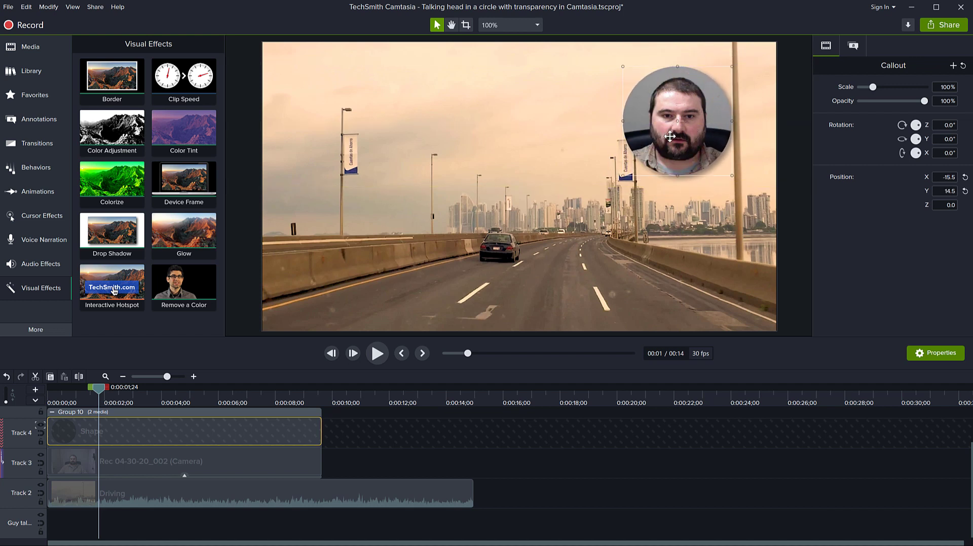
pyautogui.click(387, 464)
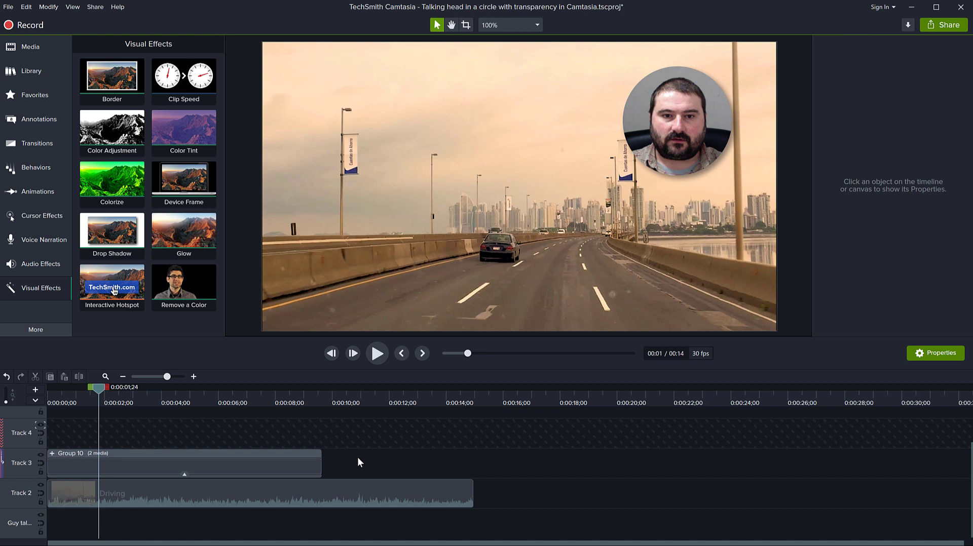
# - Scale Group 10 down to 77% and position it top-right at 702, 300.9
pyautogui.click(271, 460)
pyautogui.moveTo(749, 155); pyautogui.dragTo(694, 105)
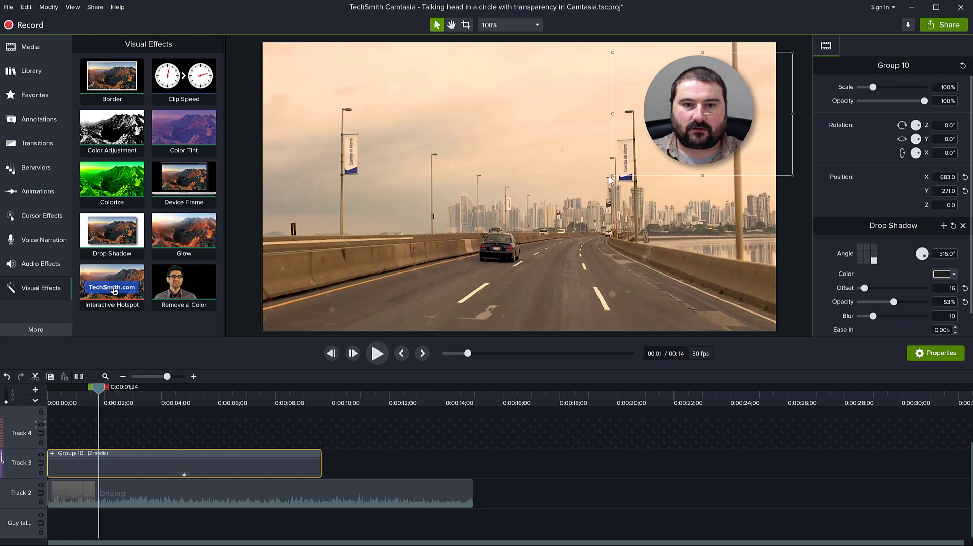
pyautogui.moveTo(612, 175); pyautogui.dragTo(654, 147)
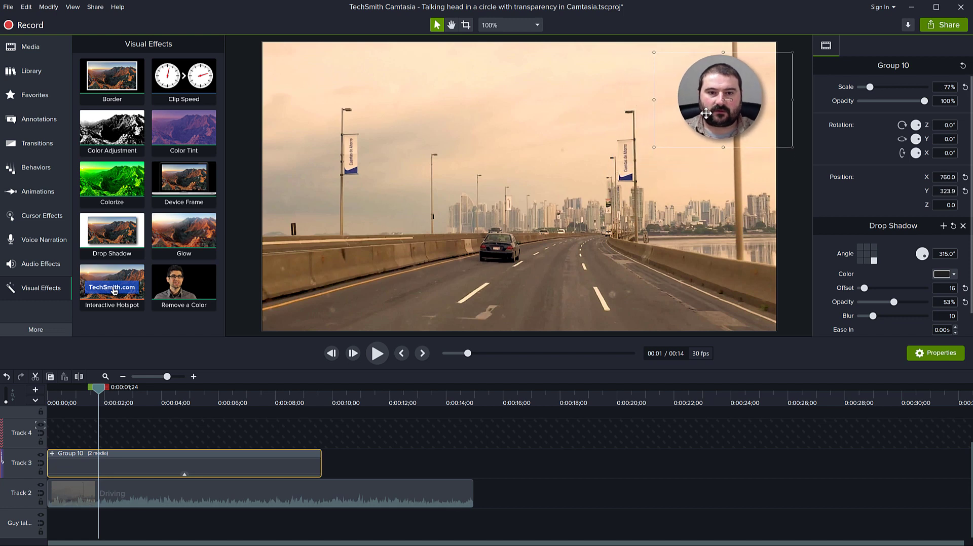
pyautogui.moveTo(706, 112); pyautogui.dragTo(690, 119)
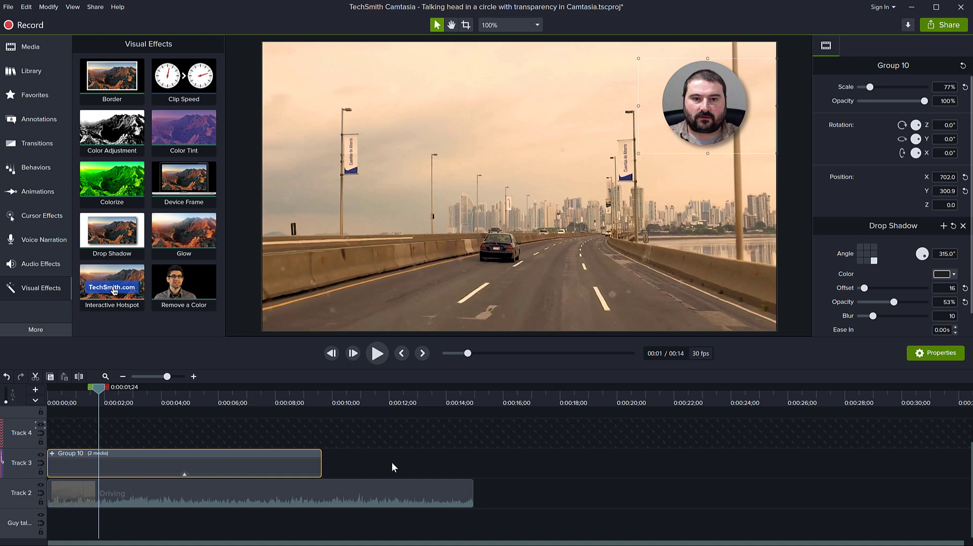
pyautogui.rightClick(296, 497)
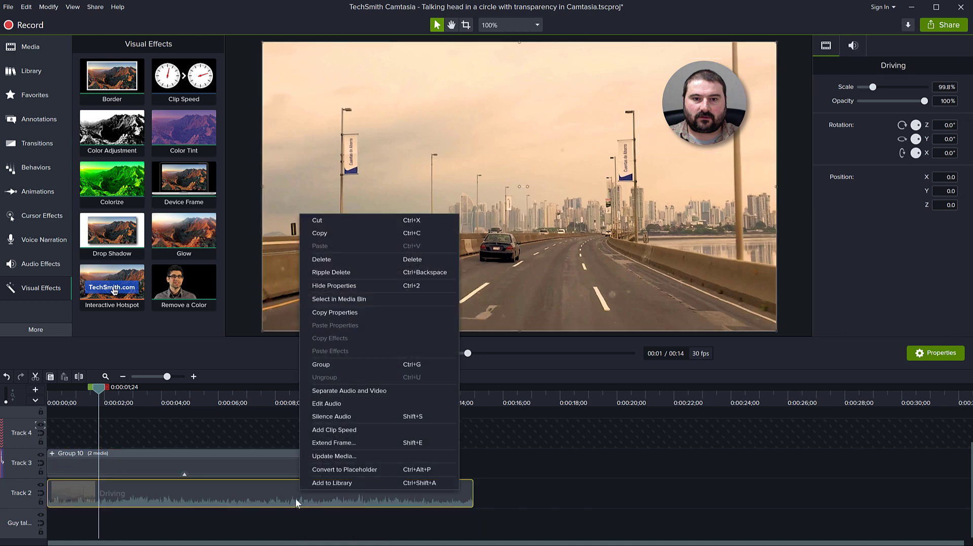
pyautogui.click(330, 416)
pyautogui.moveTo(93, 392); pyautogui.dragTo(23, 396)
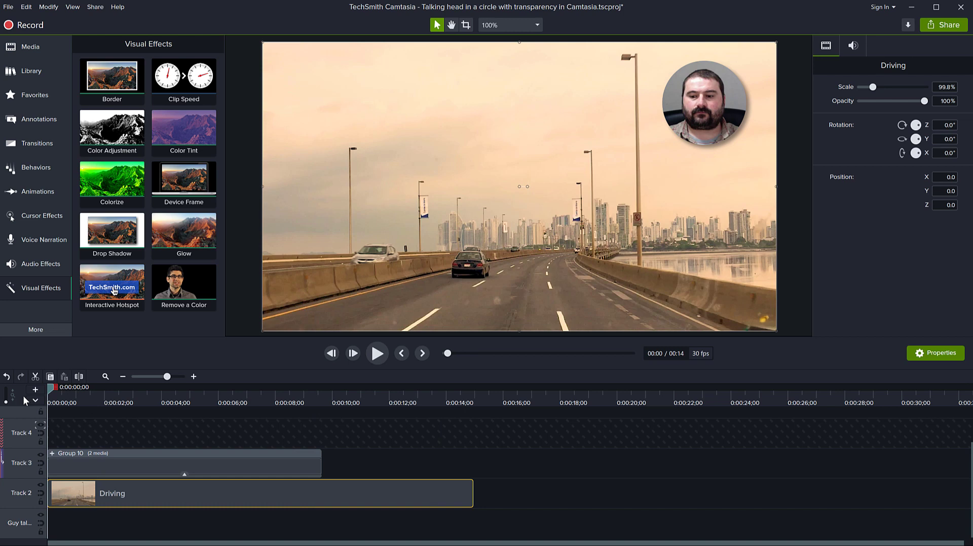
pyautogui.click(375, 357)
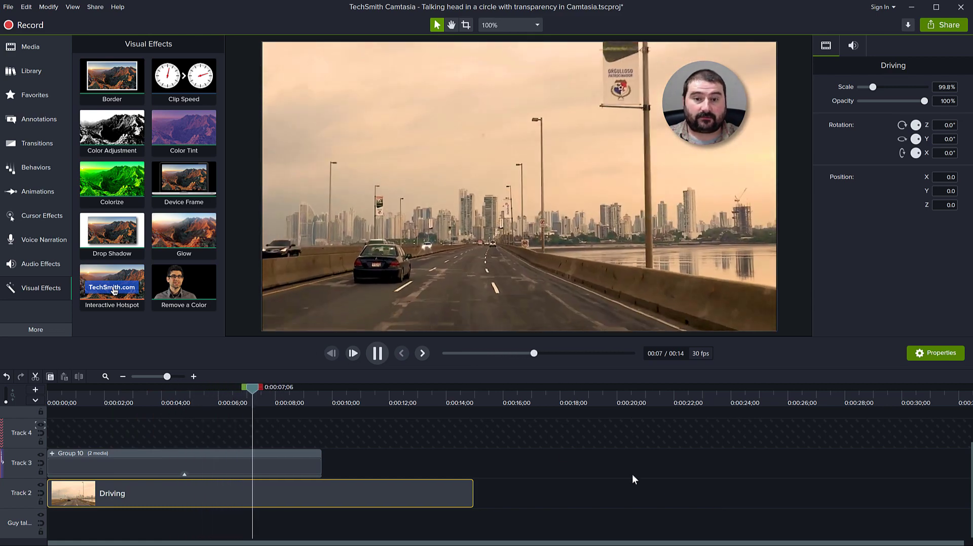
pyautogui.click(378, 355)
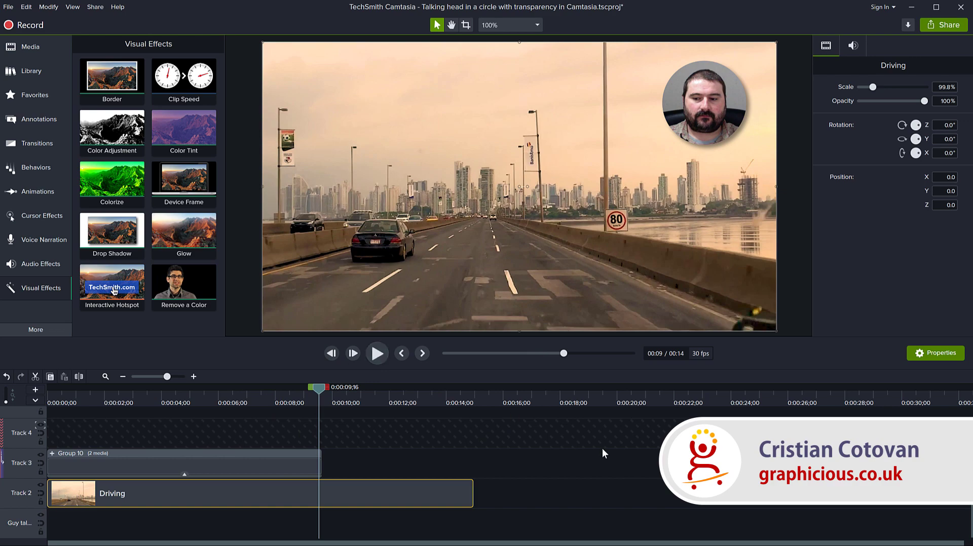